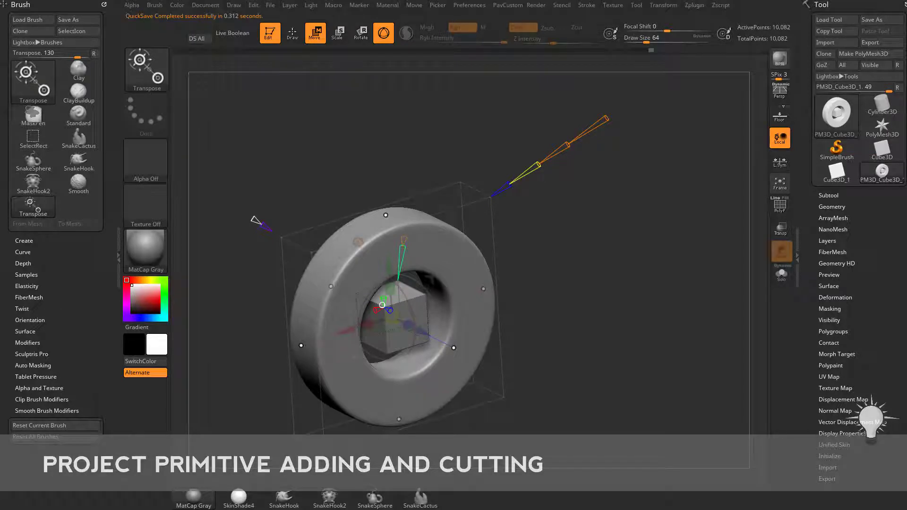
Reshape the ring primitive into a solid sphere with the Project Primitive deformer
left_click_drag(621, 278, 566, 263)
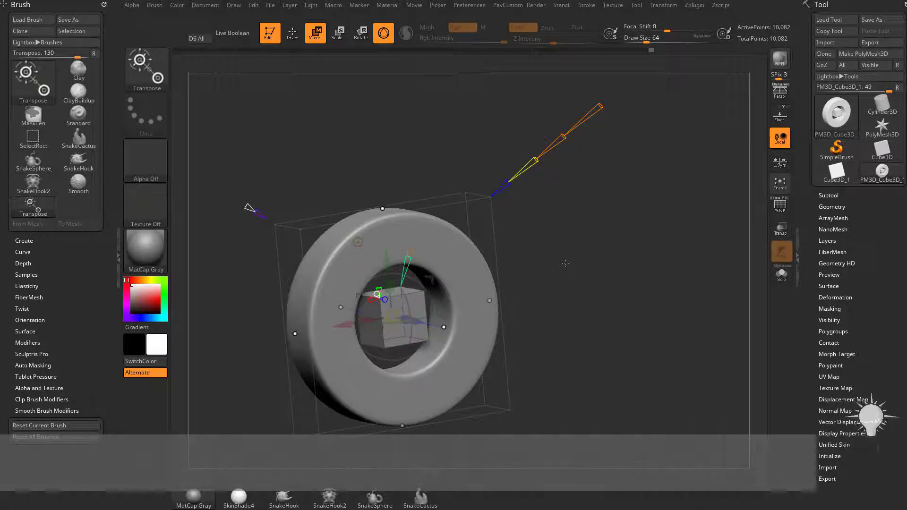
left_click_drag(574, 220, 567, 242)
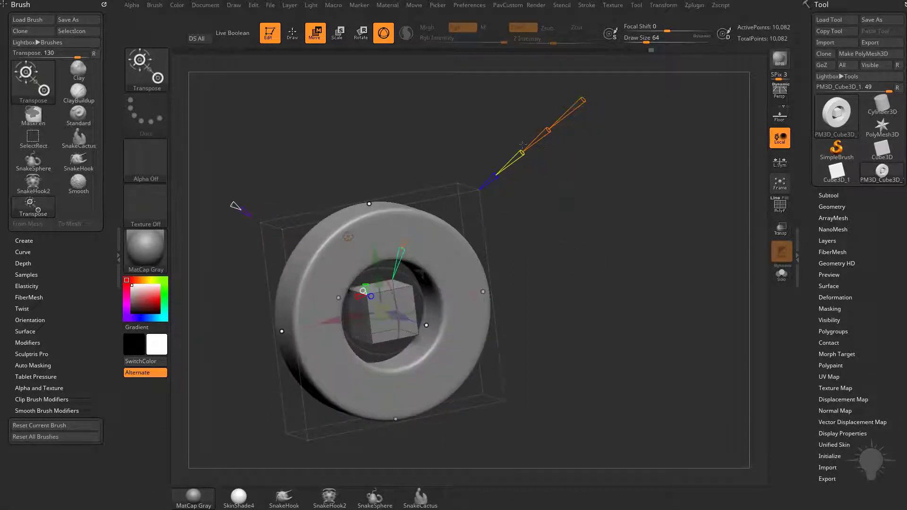
left_click_drag(521, 154, 498, 174)
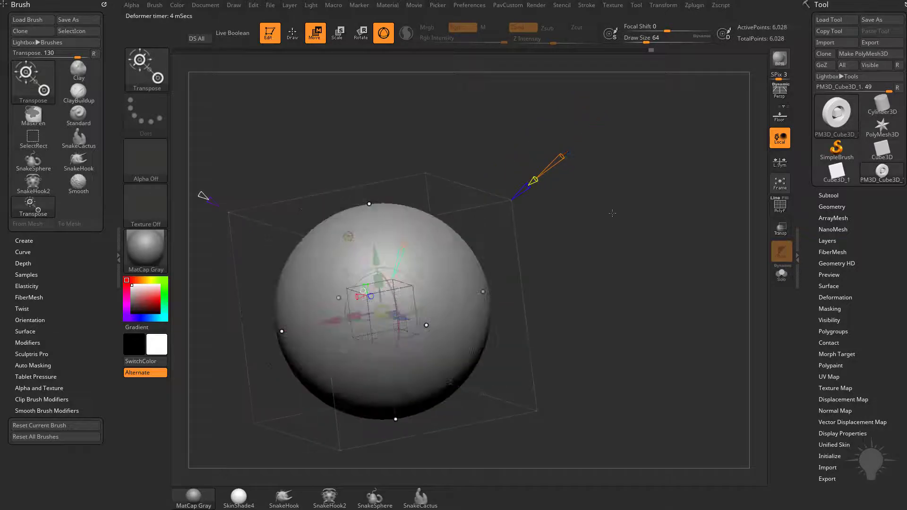
Scale the sphere primitive down until only shallow caps bulge out of the cube's faces
left_click_drag(383, 312, 326, 328)
left_click_drag(548, 326, 401, 241)
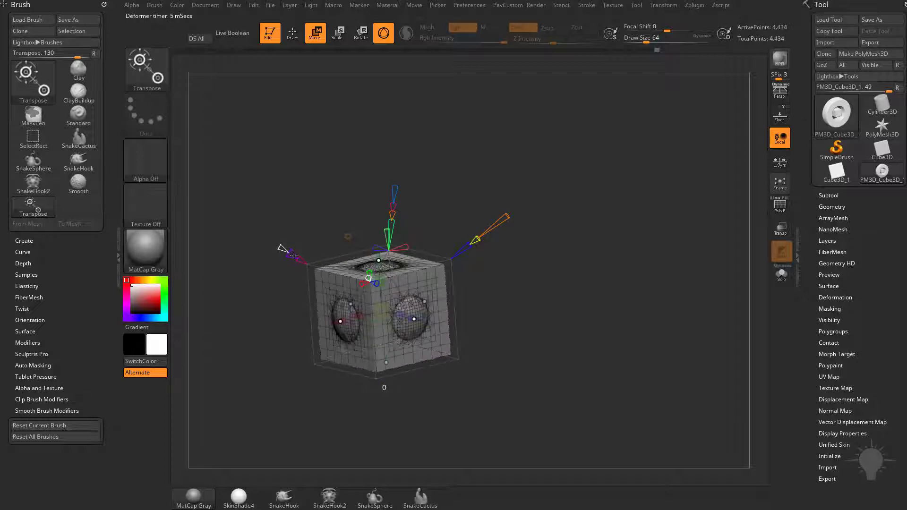
left_click_drag(481, 272, 538, 316)
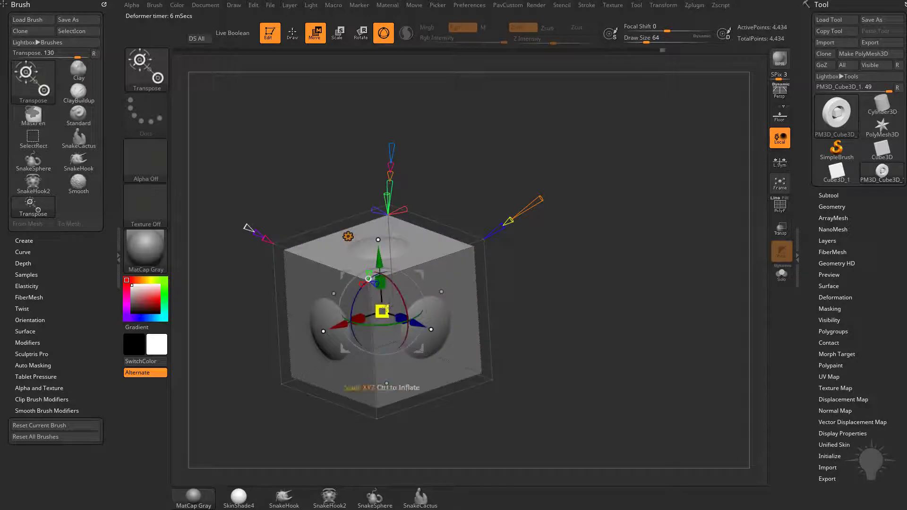
Show the polygroup wireframe and scale the sphere primitive up until it encloses the whole cube
left_click_drag(385, 310, 418, 293)
left_click(780, 206)
left_click_drag(609, 296, 627, 256, "alt")
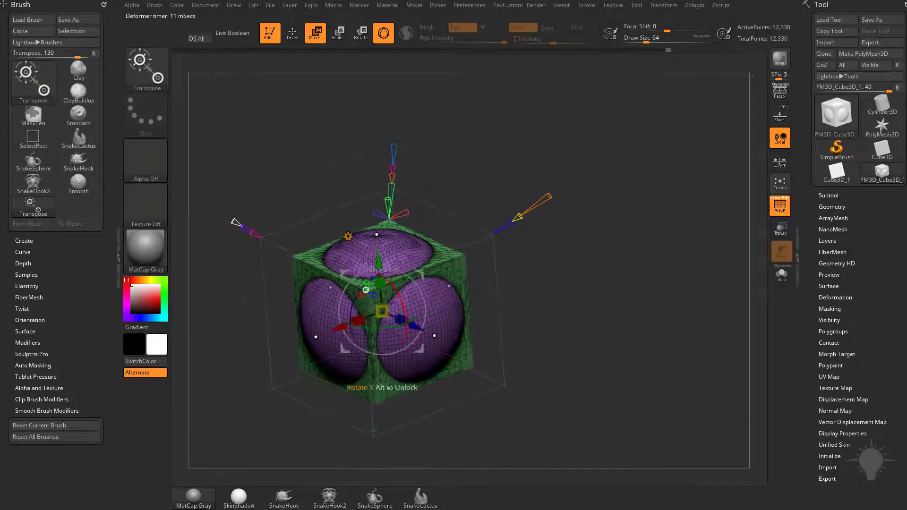
left_click_drag(386, 311, 405, 304)
Turn the sphere primitive into a flat-ended cylinder and align its axis vertically
mouse_move(588, 278)
left_mouse_down()
mouse_move(602, 278)
mouse_move(574, 283)
mouse_move(583, 276)
left_mouse_up()
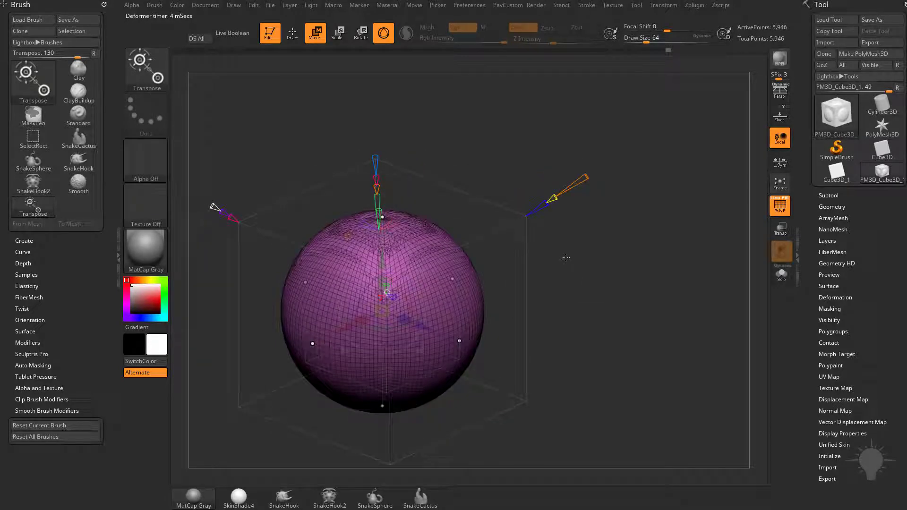
left_click_drag(447, 241, 528, 271)
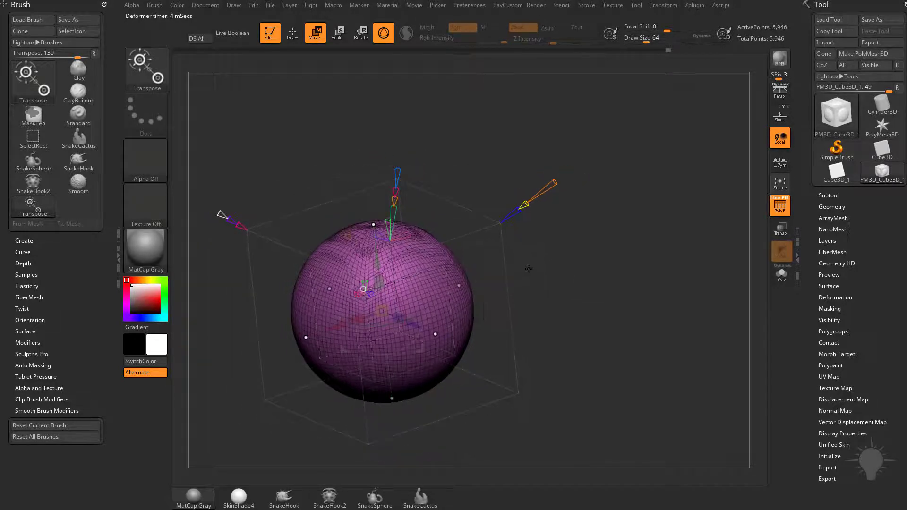
left_click_drag(527, 205, 556, 186)
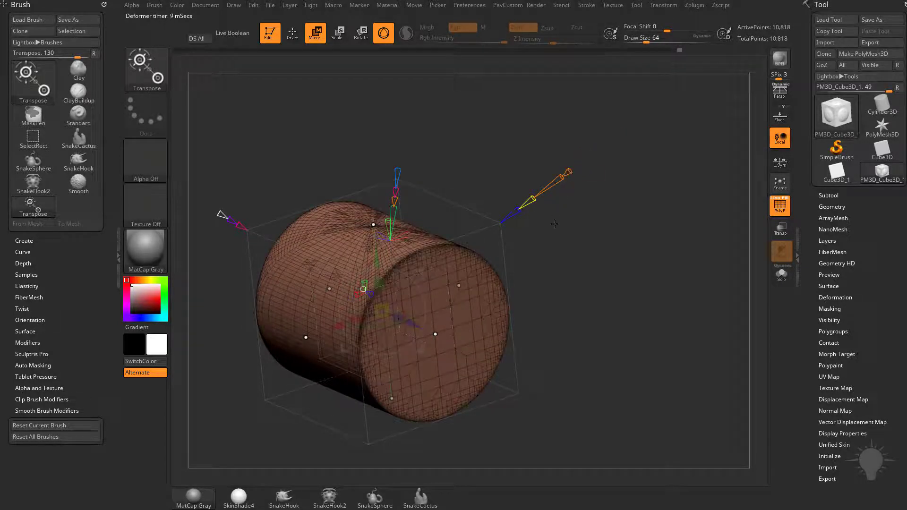
left_click_drag(555, 224, 605, 238)
left_click(529, 212)
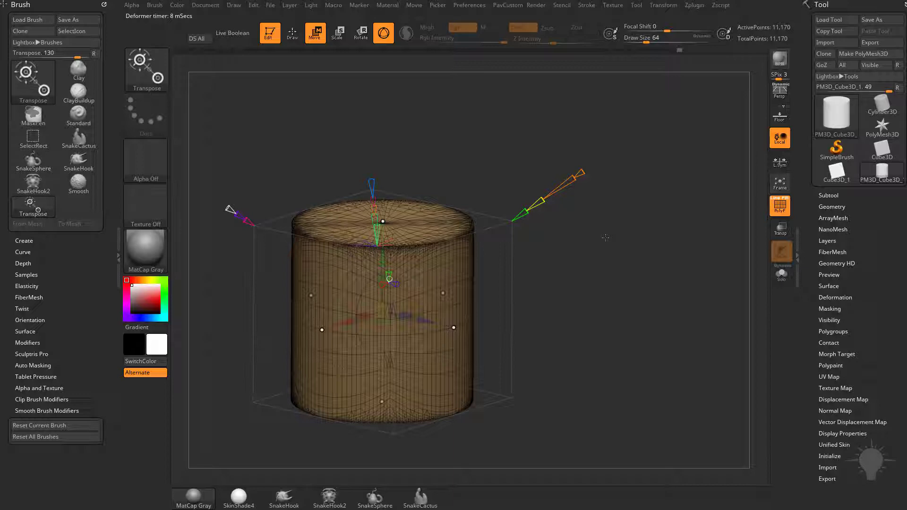
Accept the projected cylinder as the base shape and open the Transform Type options
left_click_drag(524, 188, 592, 300)
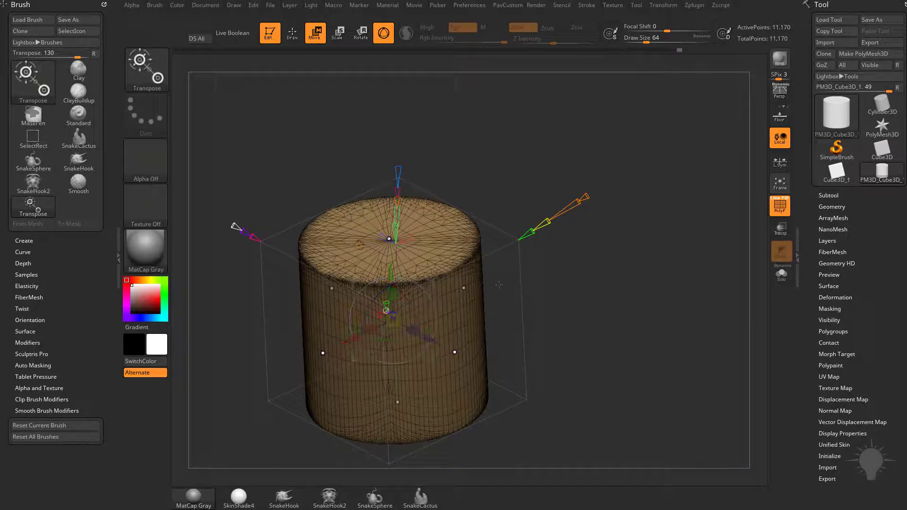
left_click_drag(499, 284, 559, 285)
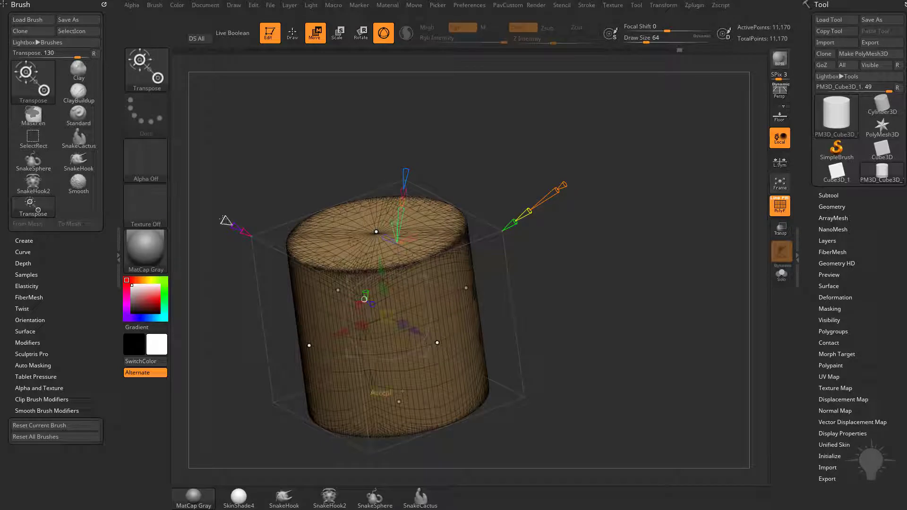
left_click(225, 220)
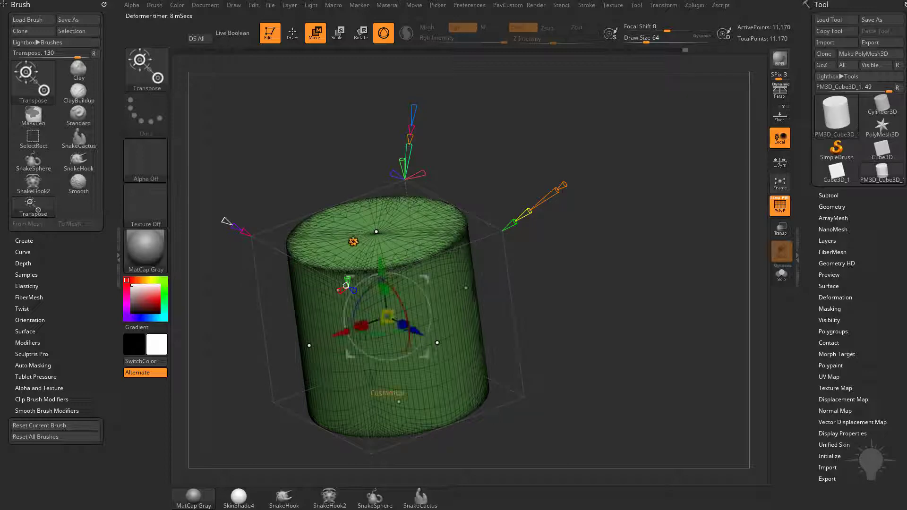
left_click(353, 242)
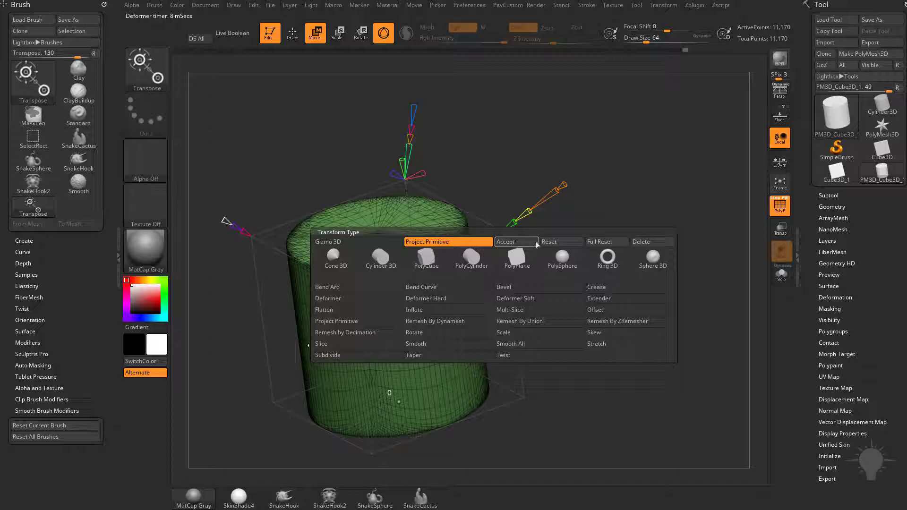
left_click(600, 242)
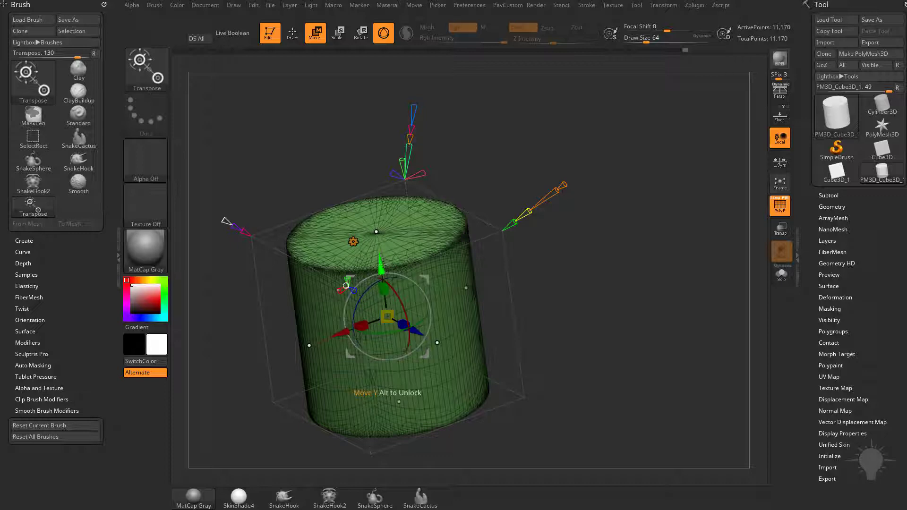
Hide the wireframe, raise the primitive and scale it down slightly to add a narrower stub on the cylinder's top
left_click_drag(380, 268, 378, 233)
mouse_move(543, 248)
left_mouse_down()
mouse_move(595, 250)
mouse_move(631, 240)
mouse_move(539, 250)
left_mouse_up()
key("shift+f")
left_click_drag(401, 292, 398, 291)
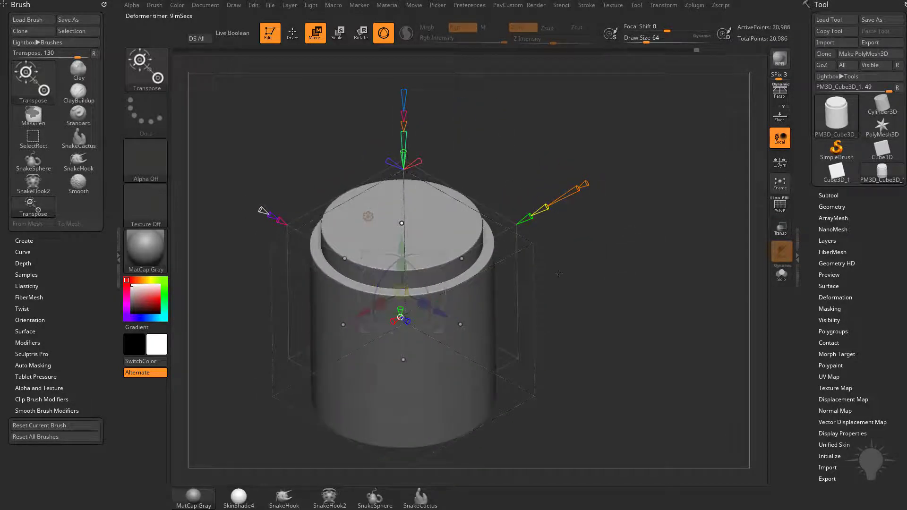
Raise the primitive past the cylinder's top to cut a pocket, and shrink it to leave a thicker rim
left_click_drag(567, 247, 578, 250, "shift")
left_click_drag(418, 225, 413, 174)
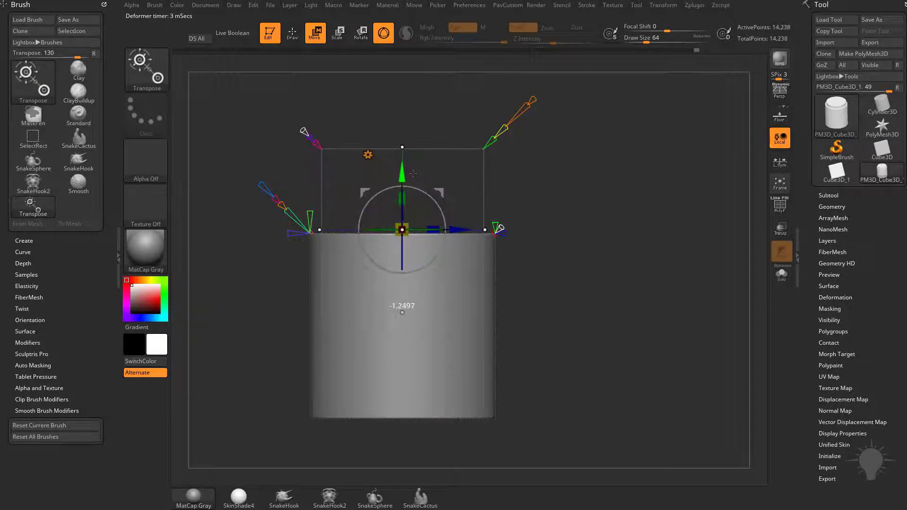
left_click_drag(606, 230, 677, 267)
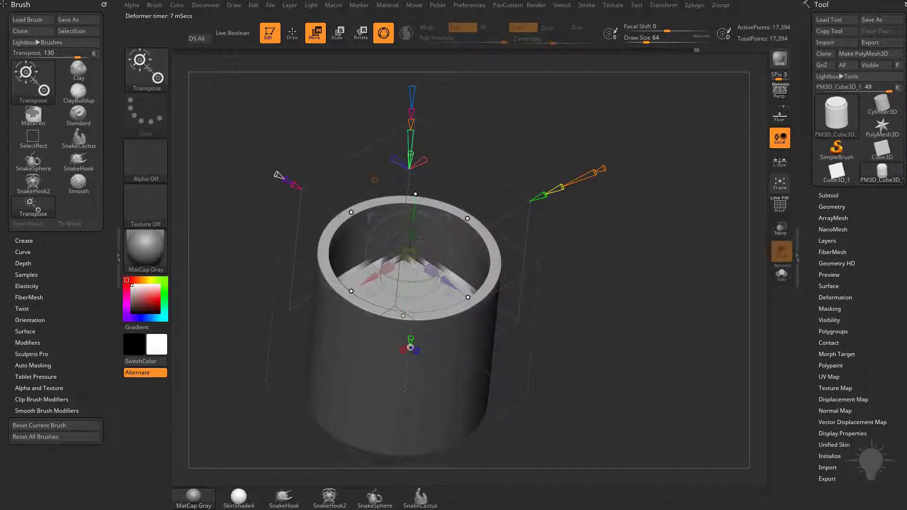
mouse_move(409, 254)
left_mouse_down()
mouse_move(416, 253)
mouse_move(397, 255)
left_mouse_up()
left_click_drag(605, 257, 624, 263)
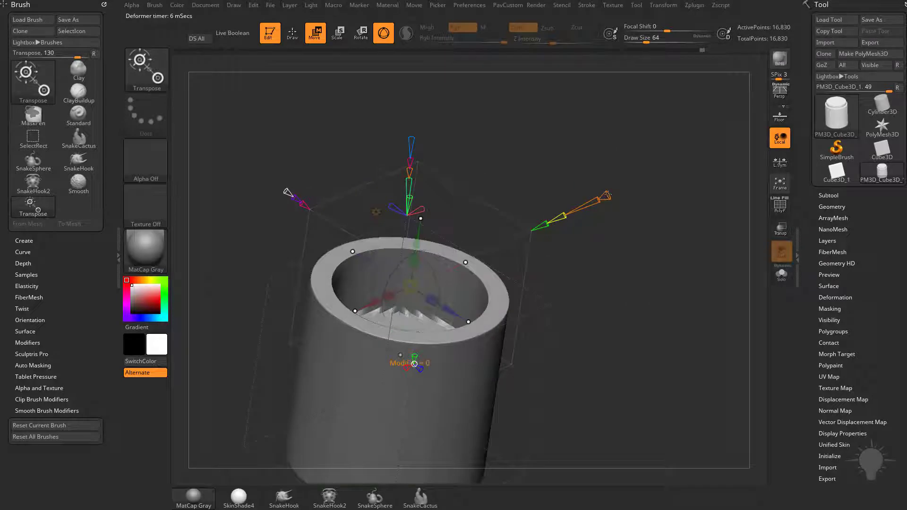
Change the cutting primitive's shape into a sphere so the pocket becomes a rounded bowl
left_click_drag(607, 194, 634, 181)
left_click_drag(661, 221, 640, 258)
key("ctrl+z")
left_click_drag(440, 376, 435, 368)
left_click_drag(571, 296, 609, 304)
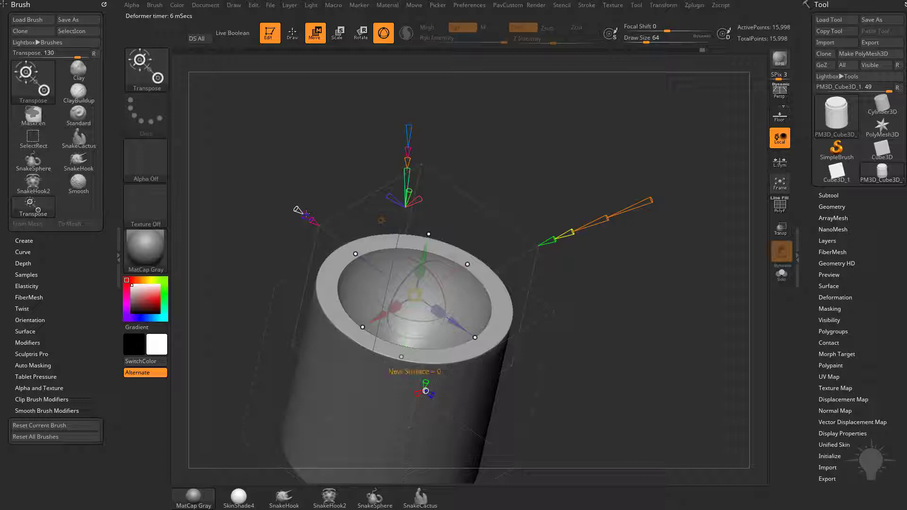
Change the New Surface setting so the sphere is added as a dome on the cylinder's top
left_click_drag(306, 214, 304, 213)
left_click_drag(628, 265, 602, 260)
left_click_drag(636, 200, 633, 201)
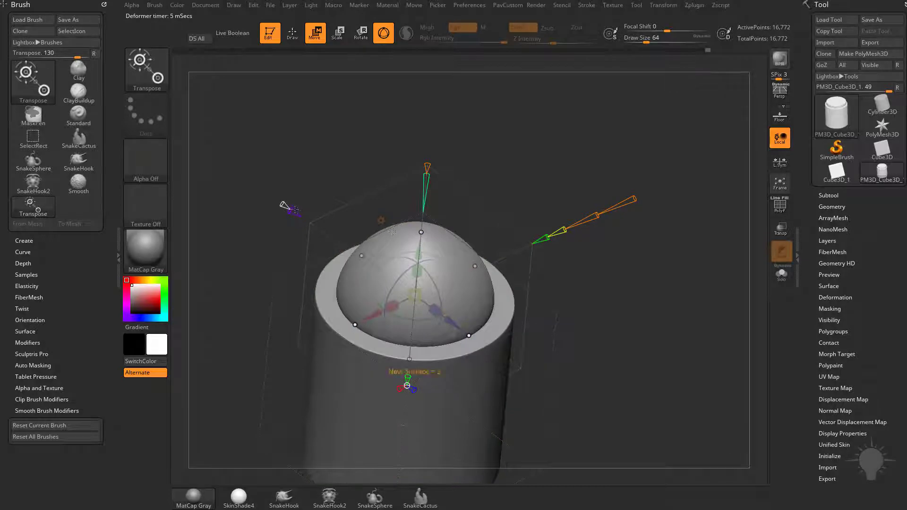
Switch New Surface back to cutting the bowl and show the polygroup wireframe
left_click_drag(295, 211, 299, 213)
left_click_drag(636, 270, 759, 236)
key("shift+f")
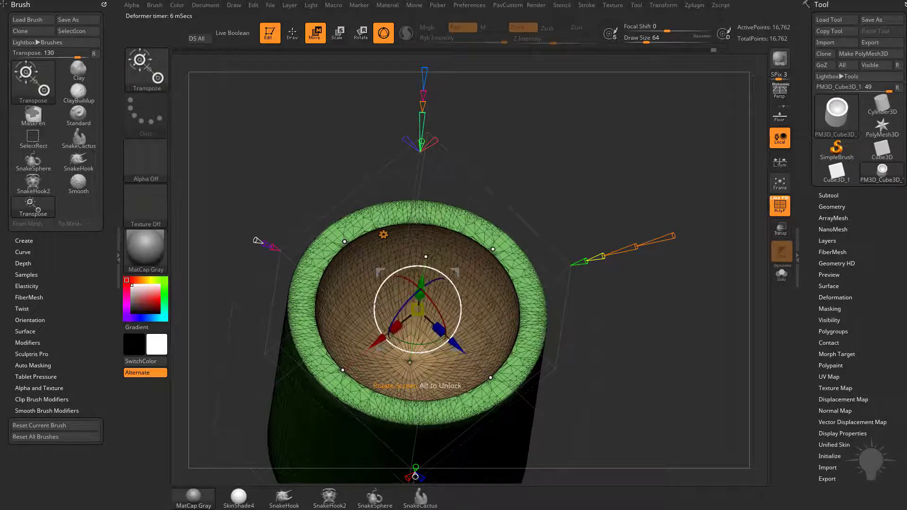
Change the bowl into a straight-walled pocket and refine its mesh density with the Tessellate setting
mouse_move(646, 243)
left_mouse_down()
mouse_move(632, 245)
mouse_move(676, 234)
mouse_move(655, 239)
left_mouse_up()
right_click_drag(436, 316, 440, 350)
left_click_drag(671, 205, 619, 220)
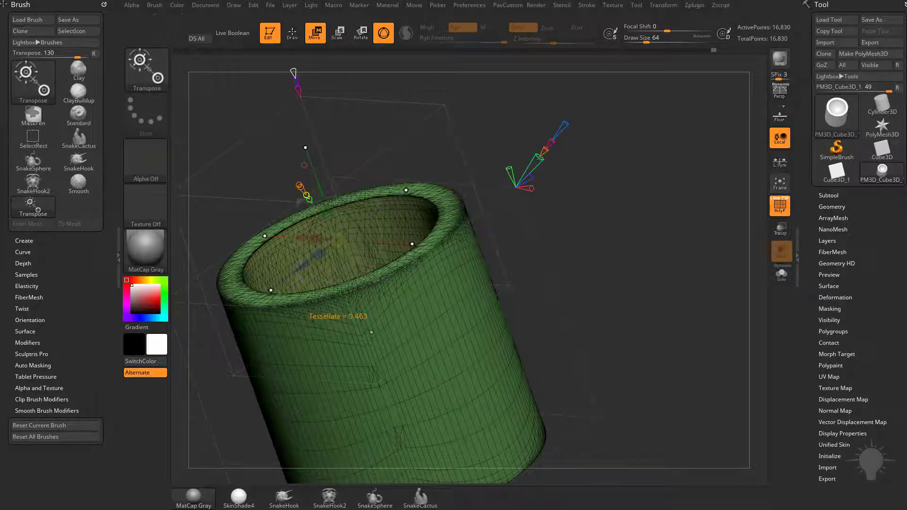
left_click_drag(546, 162, 572, 205)
left_click_drag(586, 239, 594, 217)
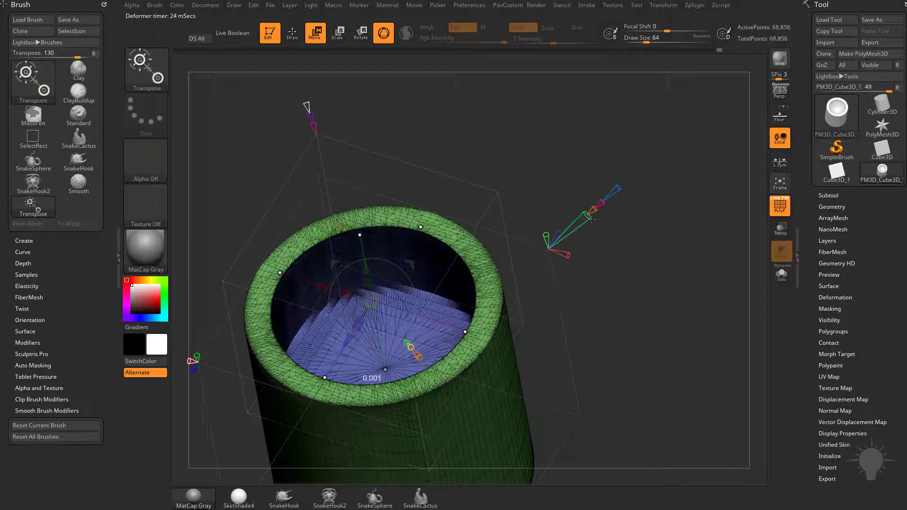
Try to move the pocket primitive along its vertical axis, undo the move and round the pocket into a smooth bowl
left_click_drag(607, 312, 656, 307)
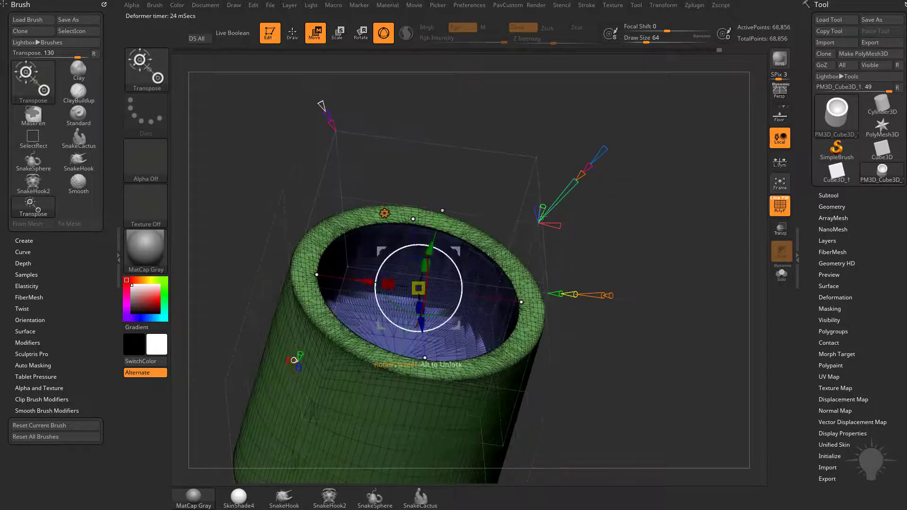
left_click_drag(673, 202, 402, 223)
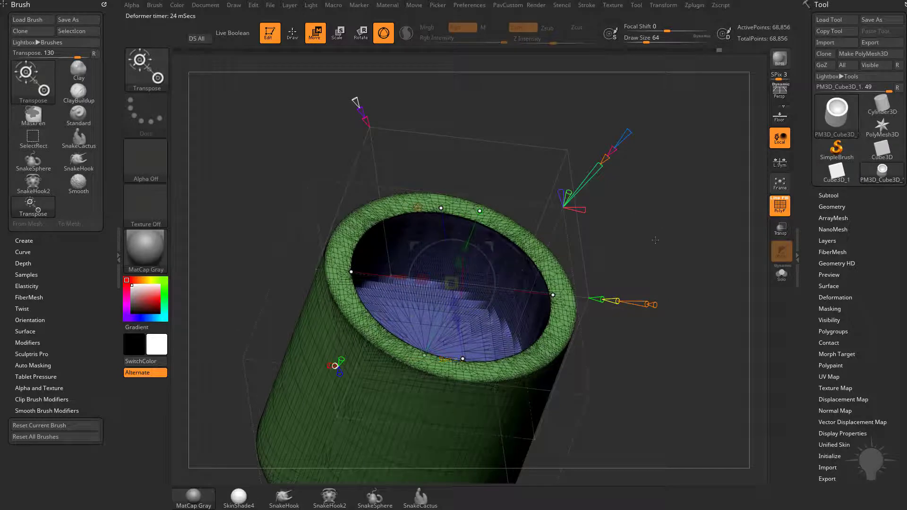
left_click_drag(655, 240, 626, 259)
left_click_drag(432, 260, 435, 236)
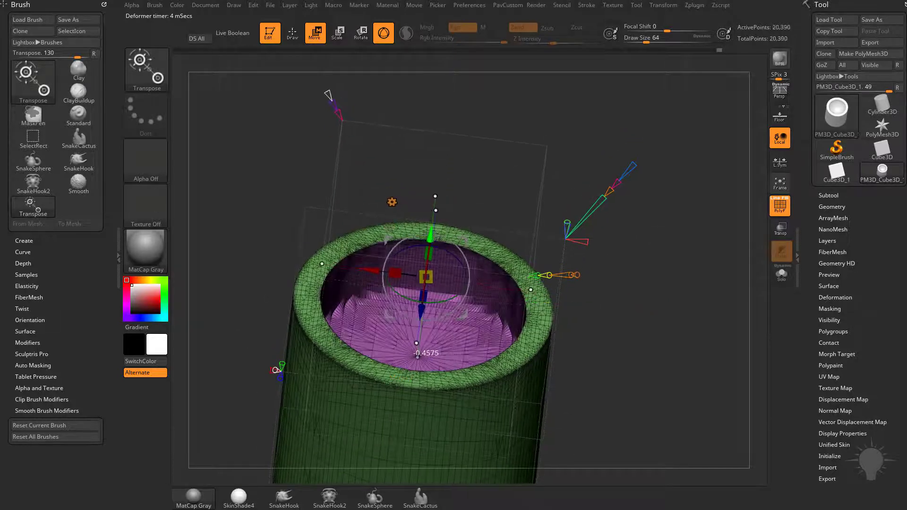
key("ctrl+z")
left_click_drag(633, 326, 648, 269, "alt")
left_click_drag(606, 346, 636, 322)
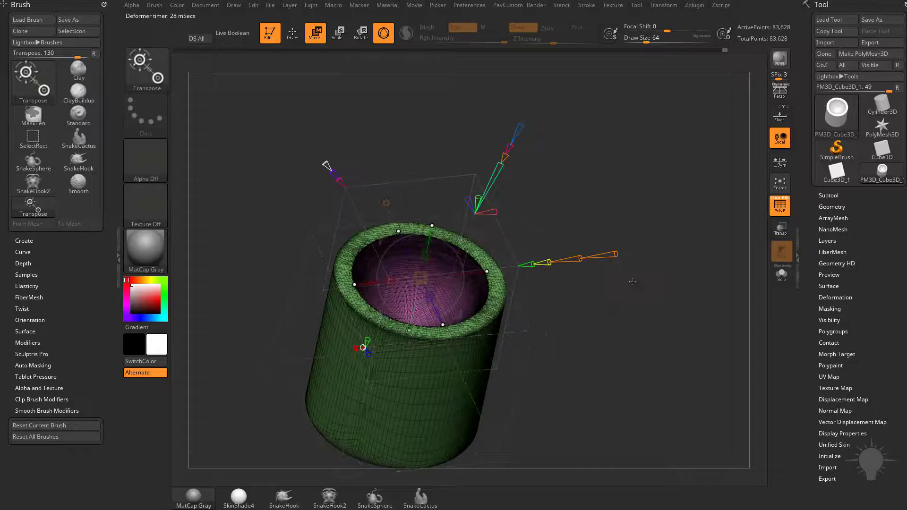
Fully reset the Project Primitive deformer and move its primitive up to the cylinder's top face
left_click(387, 202)
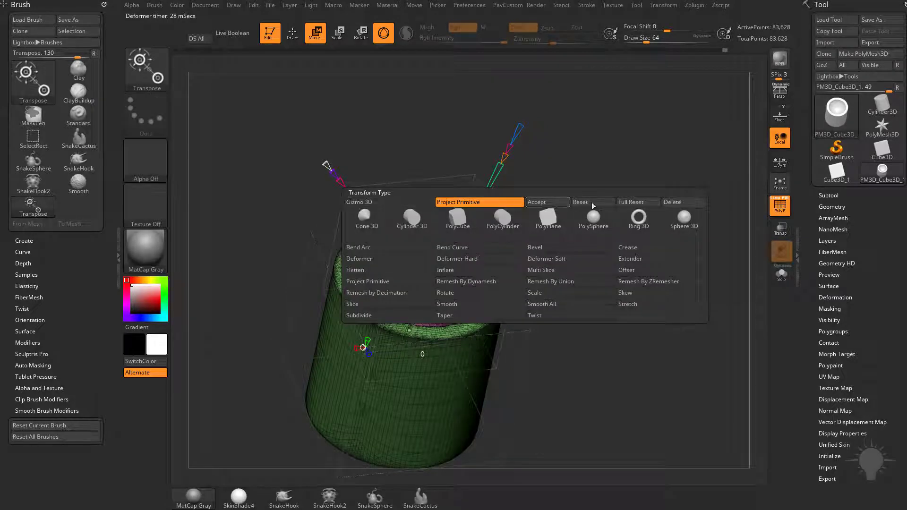
left_click(630, 202)
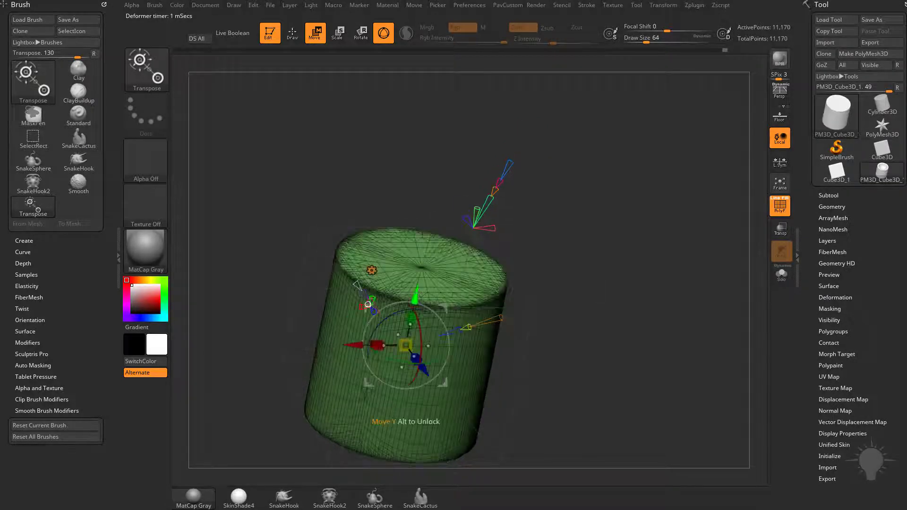
left_click_drag(418, 293, 435, 214)
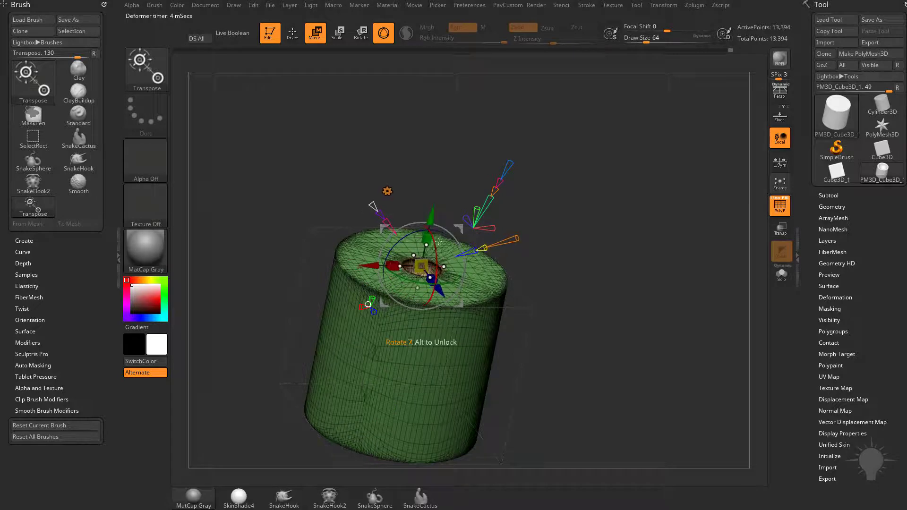
Scale up the primitive and adjust its position to cut a wider round bowl into the cylinder's top
left_click_drag(421, 266, 449, 259)
right_click_drag(427, 215, 422, 235)
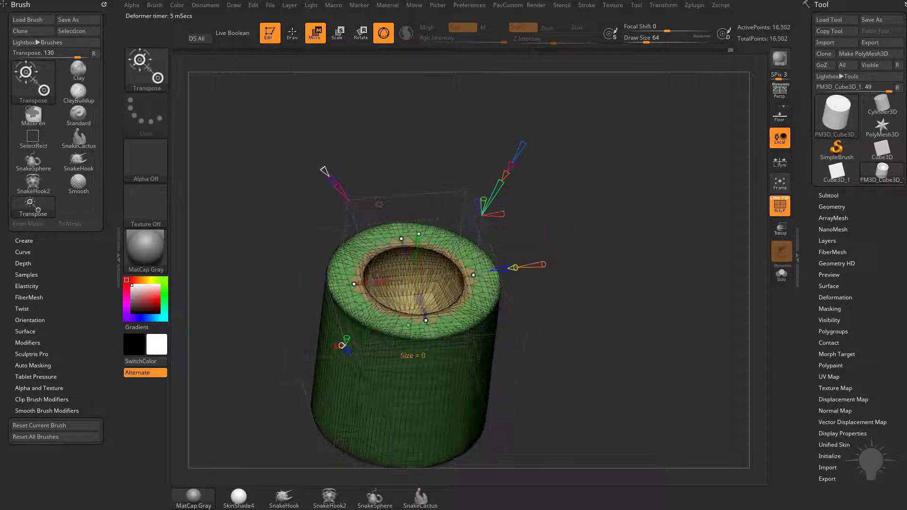
mouse_move(421, 235)
left_mouse_down()
mouse_move(424, 218)
mouse_move(423, 232)
left_mouse_up()
right_click_drag(585, 215, 581, 238)
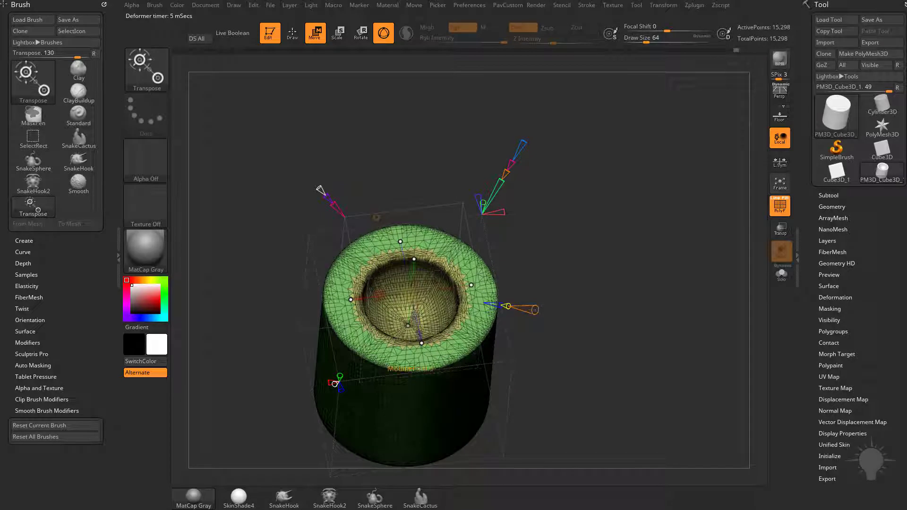
Try to reshape the round bowl into a square-edged pocket and undo the change
left_click_drag(533, 310, 501, 294)
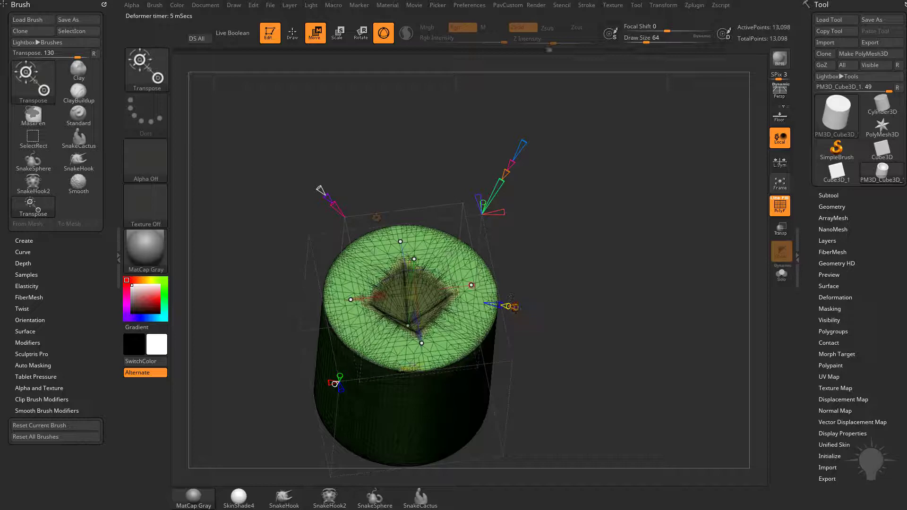
key("ctrl+z")
left_click_drag(534, 292, 545, 276)
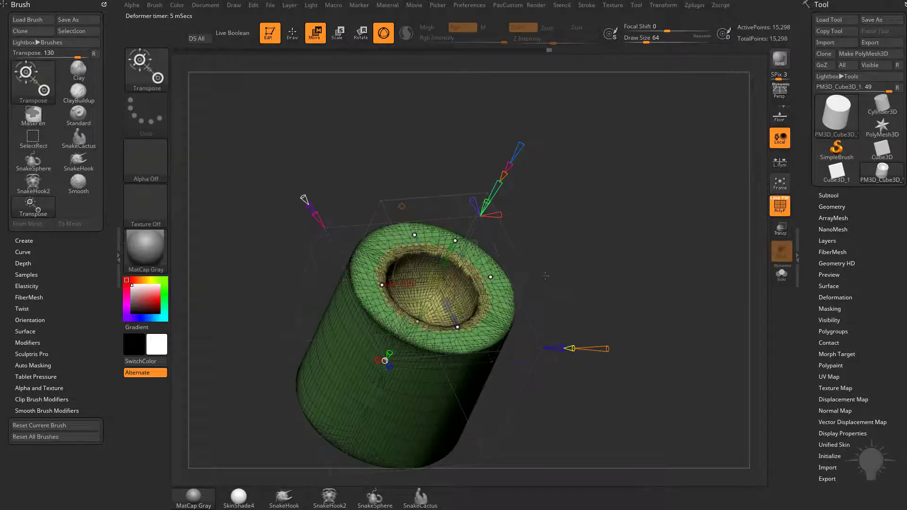
Set the Blend of the bowl primitive in the cylinder's top to 0
mouse_move(319, 214)
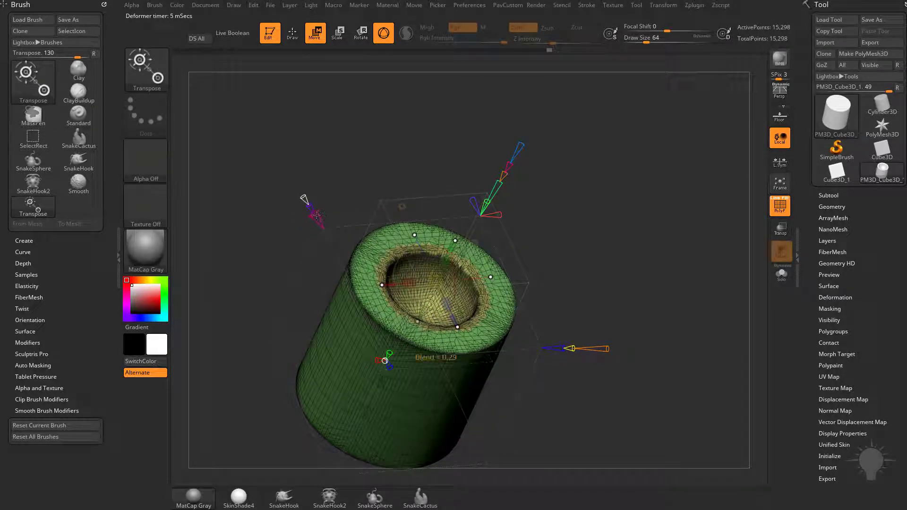
left_click_drag(317, 214, 324, 226)
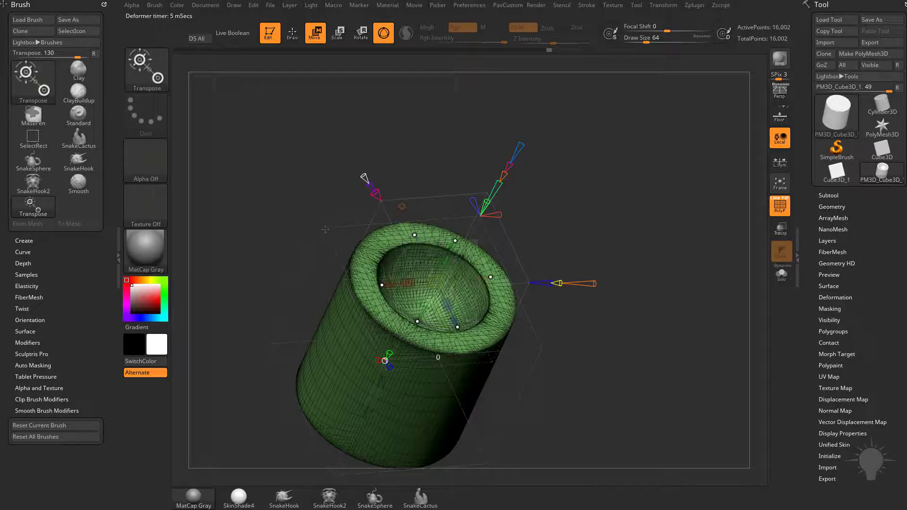
left_click_drag(572, 221, 607, 282)
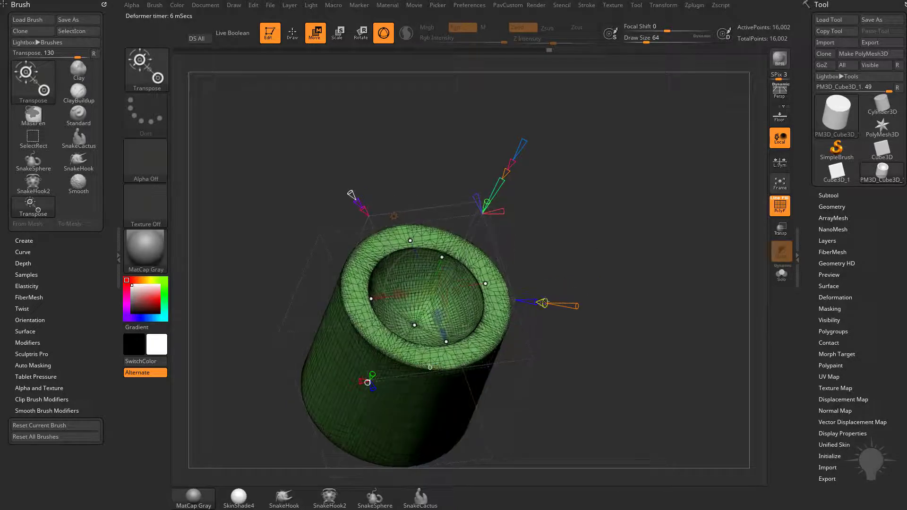
Reshape the bowl primitive so it cuts a round, flat-bottomed pocket into the cylinder's top
left_click_drag(546, 303, 560, 283)
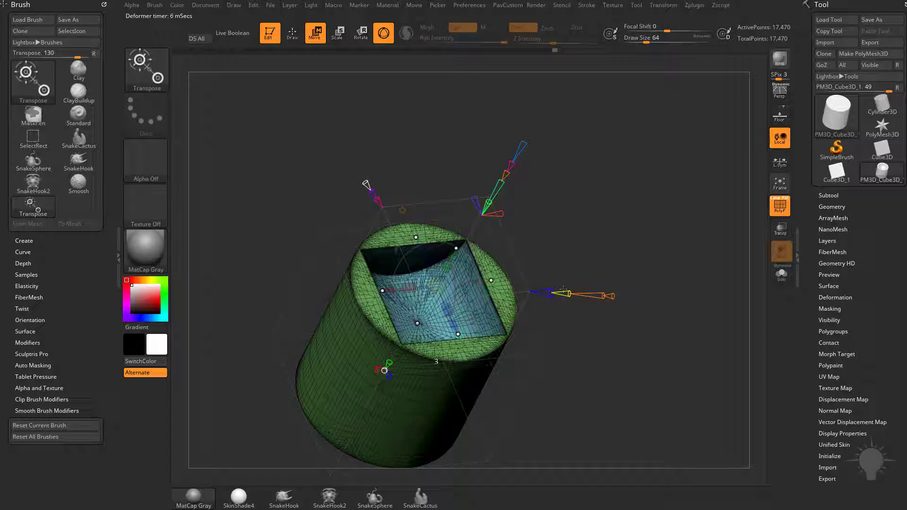
mouse_move(548, 292)
left_mouse_down()
mouse_move(530, 289)
mouse_move(548, 292)
left_mouse_up()
left_click_drag(586, 256, 557, 265)
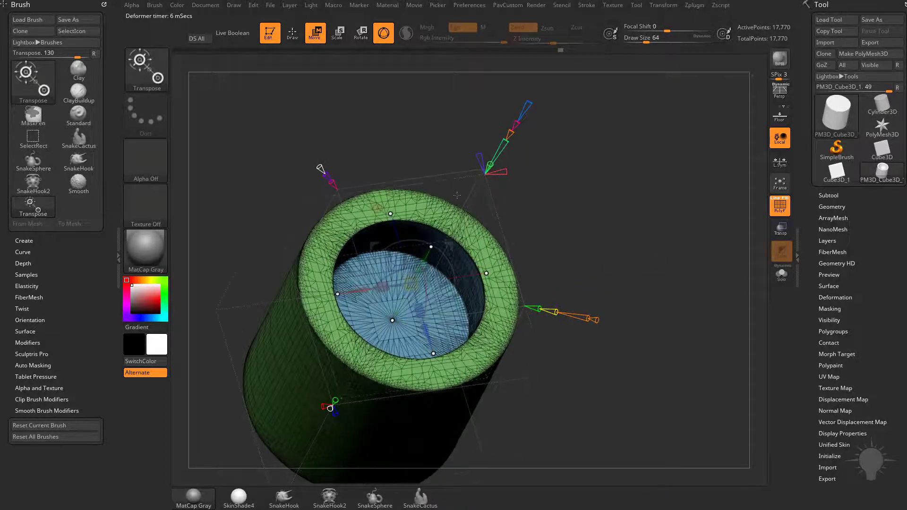
Fine-tune the blend of the round pocket and increase the mesh density of its projected surface
mouse_move(321, 169)
left_mouse_down()
mouse_move(312, 158)
mouse_move(322, 170)
left_mouse_up()
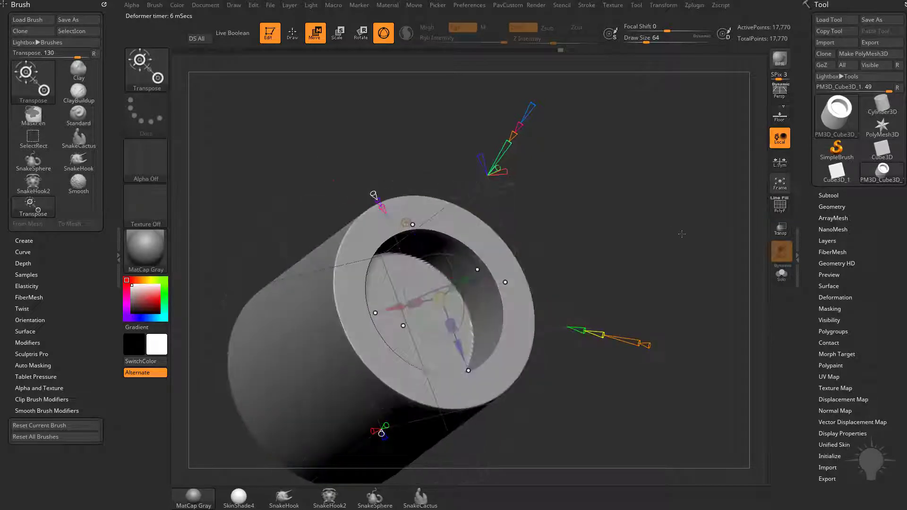
left_click_drag(682, 234, 658, 222)
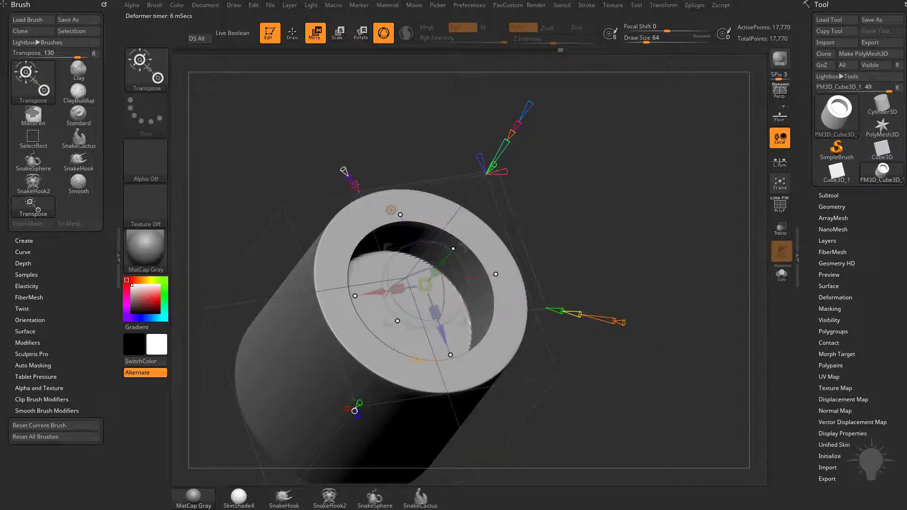
left_click_drag(356, 184, 344, 171)
left_click_drag(507, 142, 511, 139)
left_click_drag(664, 233, 609, 239)
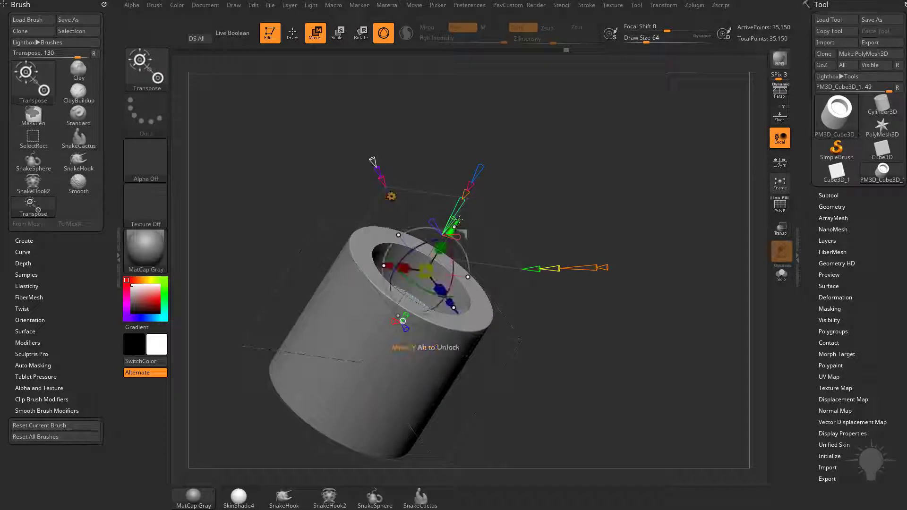
Turn on New Surface for the primitive and move it up so it forms a tall cylinder rising from the pocket
left_click_drag(459, 220, 465, 216)
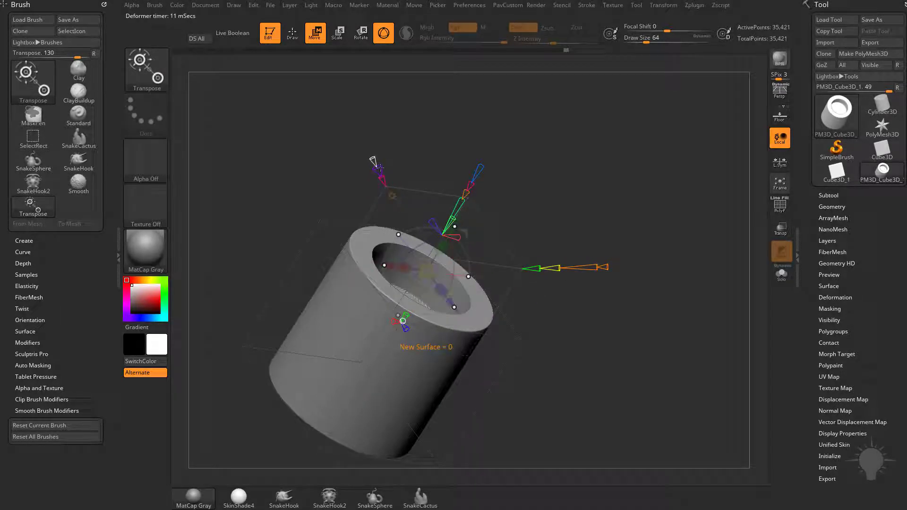
left_click_drag(379, 168, 381, 167)
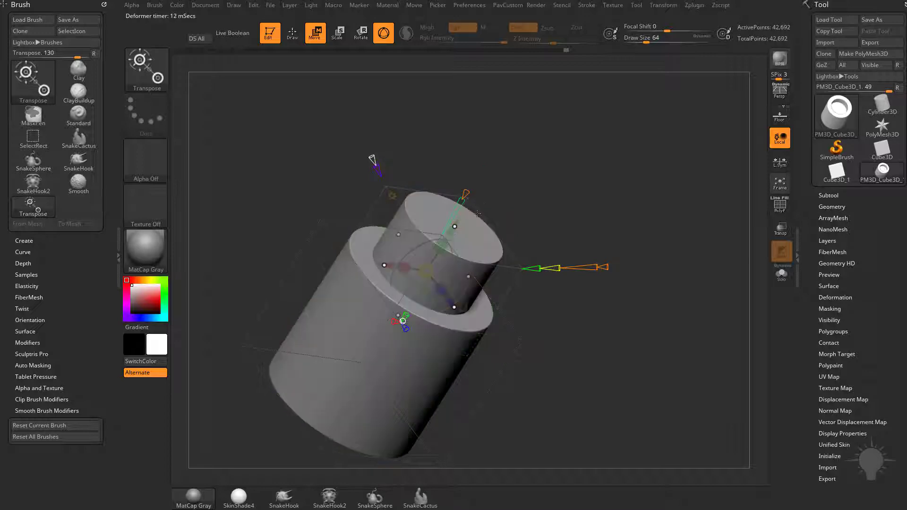
left_click_drag(457, 219, 479, 180)
left_click(411, 165)
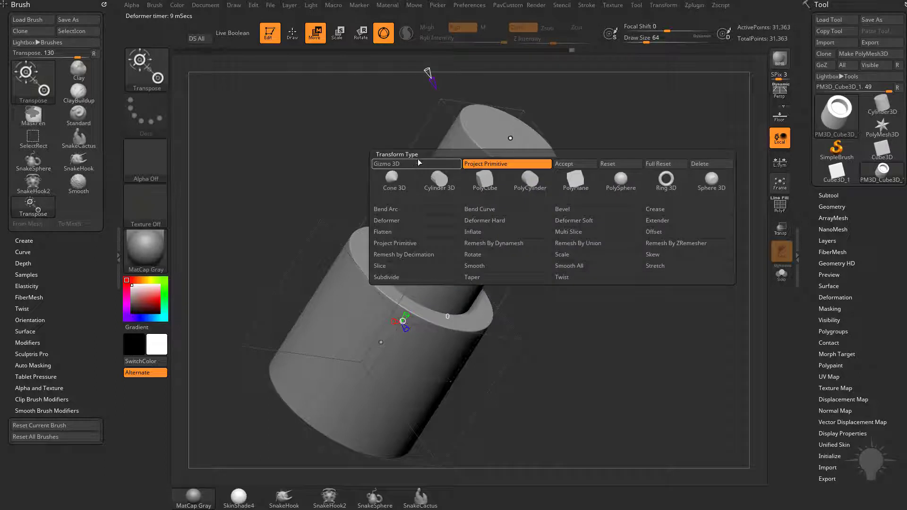
left_click(419, 162)
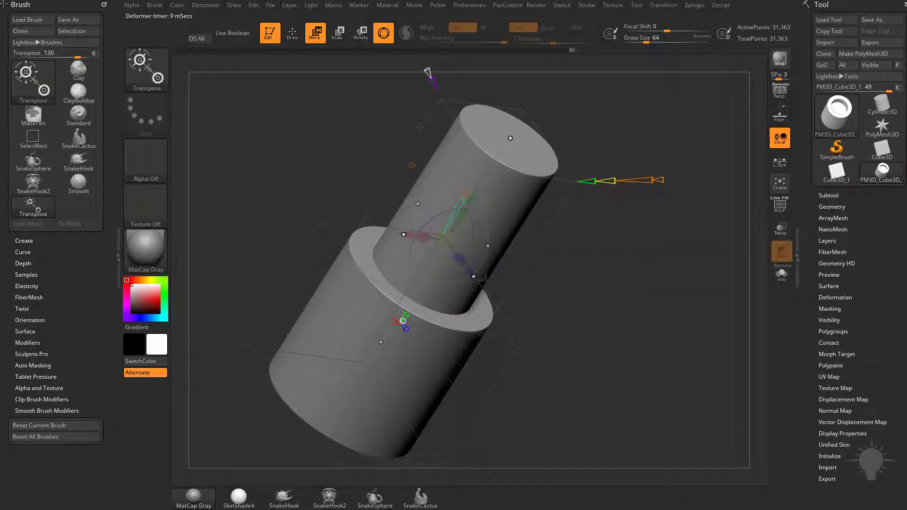
Turn New Surface back off and lower the primitive along its vertical axis to the cylinder's rim
left_click(435, 84)
left_click_drag(452, 156, 451, 205)
left_click_drag(571, 188, 588, 174)
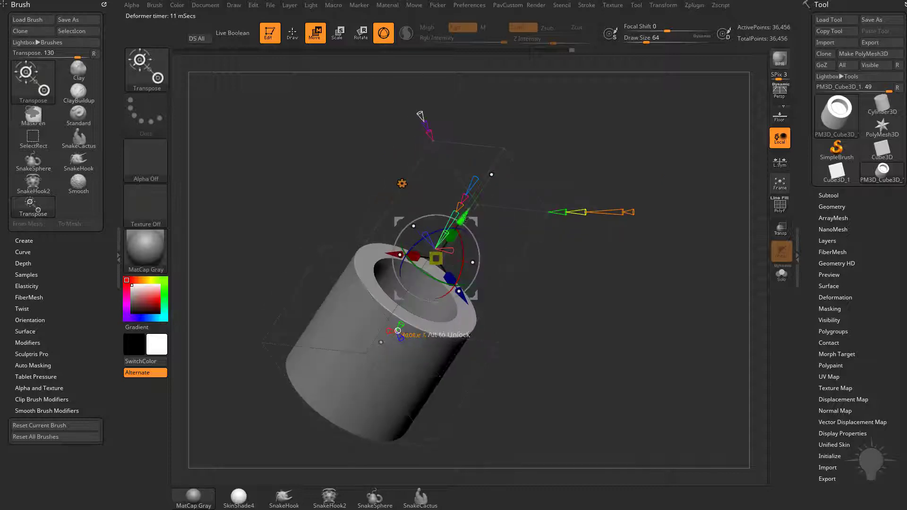
left_click_drag(465, 218, 456, 235)
Switch the primitive from cutting to adding so it projects a narrower cylinder above the rim
left_click_drag(548, 180, 399, 241)
mouse_move(387, 185)
left_mouse_down()
mouse_move(376, 215)
mouse_move(381, 195)
left_mouse_up()
left_click_drag(587, 237, 412, 150)
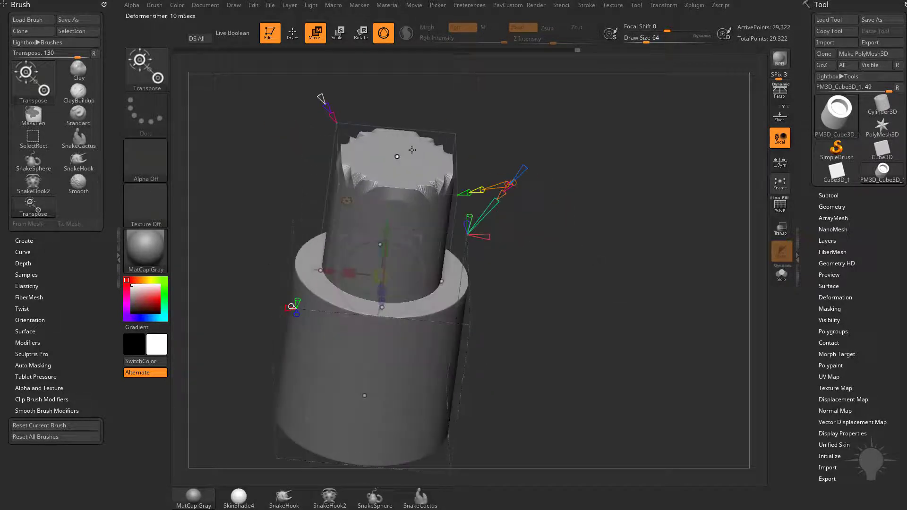
left_click_drag(604, 158, 583, 260, "alt")
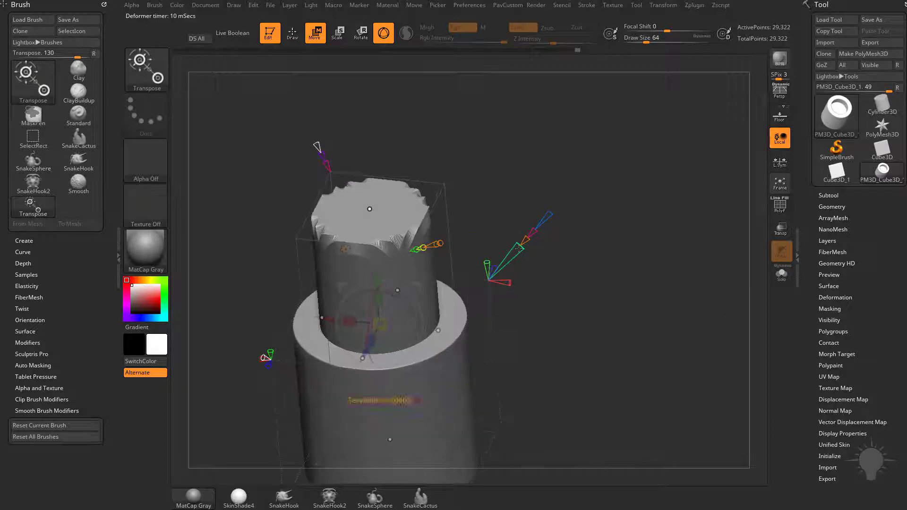
Raise the mesh density of the projected narrow cylinder to clean up its jagged edge and lower the primitive slightly
left_click_drag(516, 252, 546, 219)
left_click_drag(524, 248, 515, 252)
left_click_drag(377, 280, 377, 288)
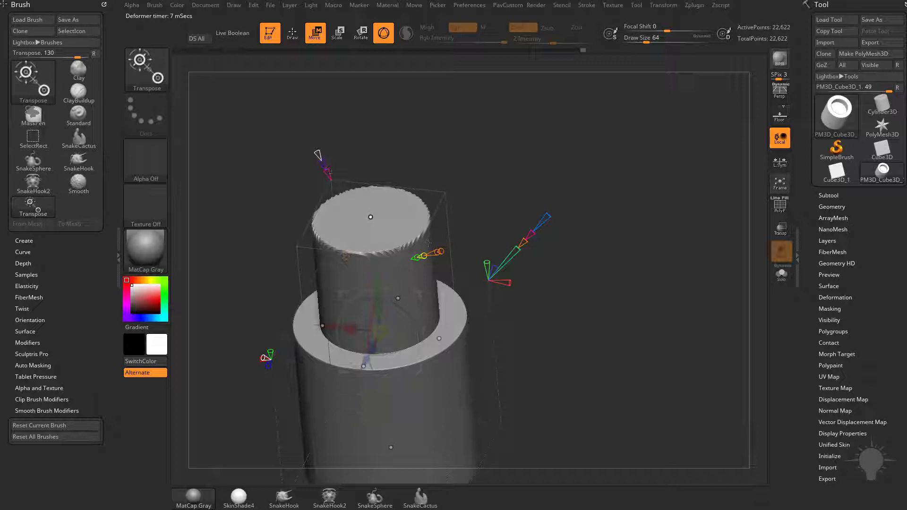
mouse_move(515, 251)
left_mouse_down()
mouse_move(510, 257)
mouse_move(521, 244)
left_mouse_up()
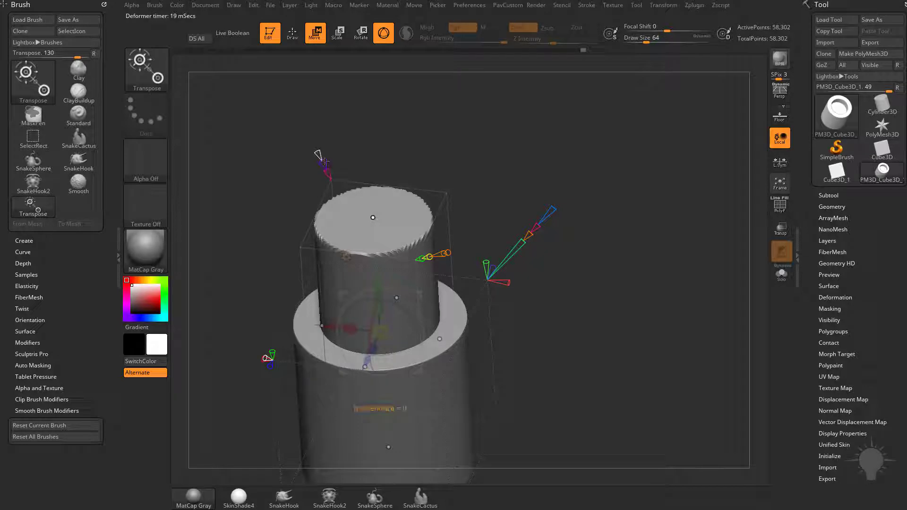
Turn on New Surface for the added narrow cylinder and display the model's polyframe
left_click_drag(325, 162, 321, 157)
mouse_move(478, 188)
left_mouse_down()
mouse_move(511, 162)
mouse_move(474, 178)
mouse_move(493, 184)
left_mouse_up()
left_click(780, 207)
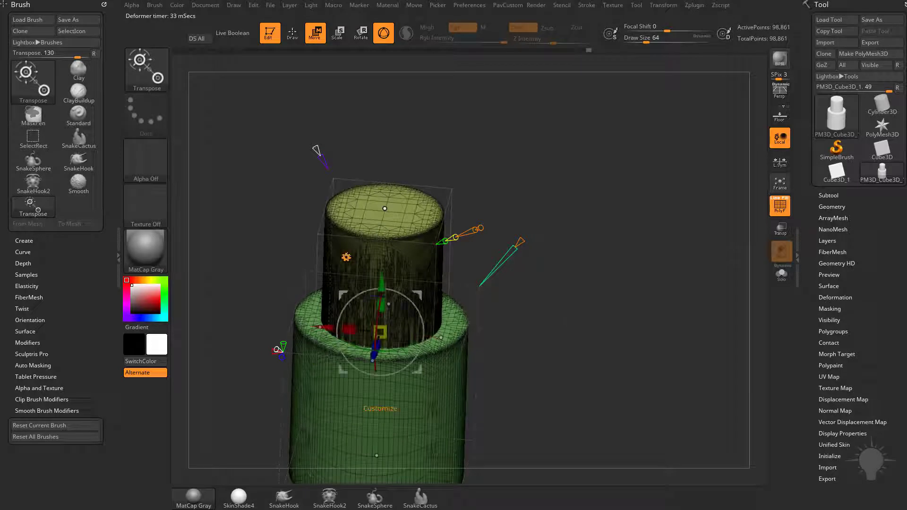
left_click(317, 149)
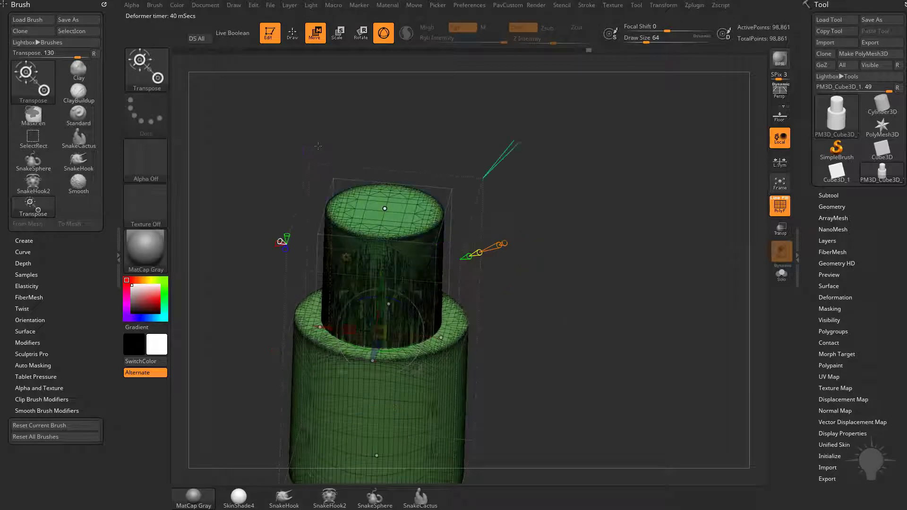
Merge the added cylinder with the base mesh using Remesh By Union
left_click(346, 258)
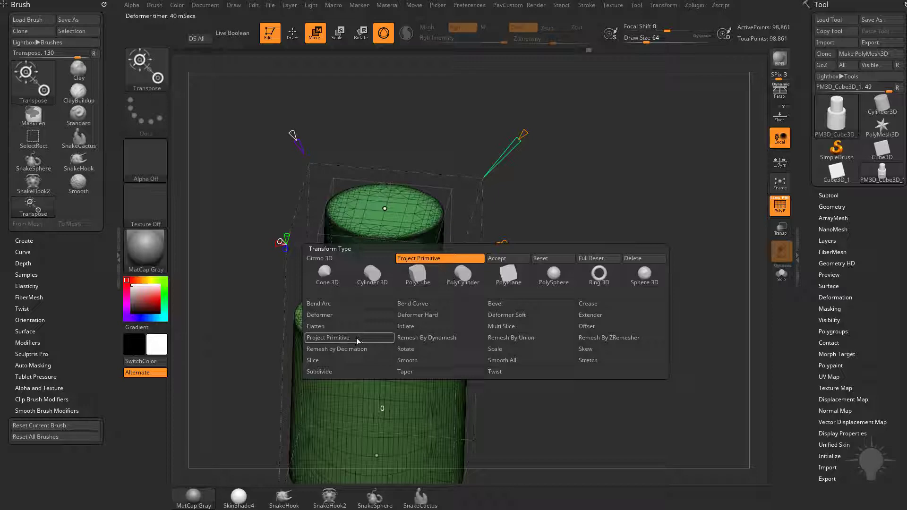
left_click(505, 338)
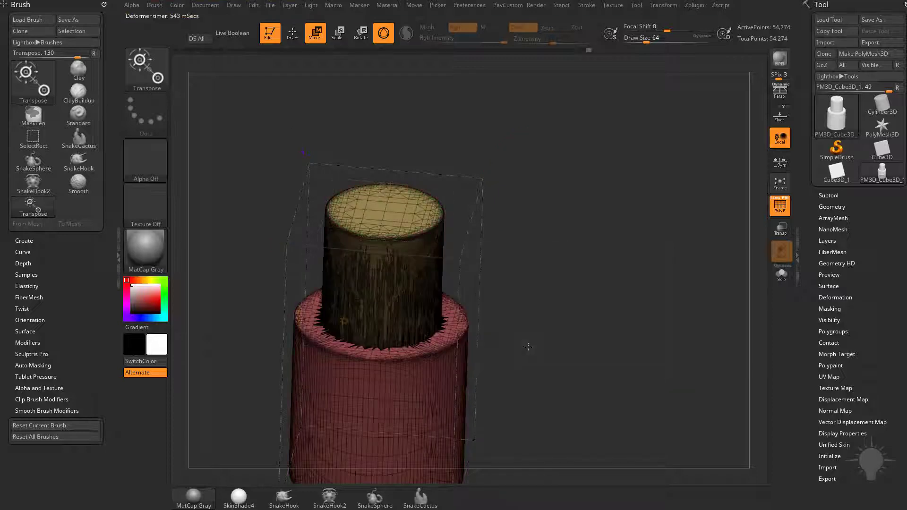
left_click_drag(505, 253, 608, 262)
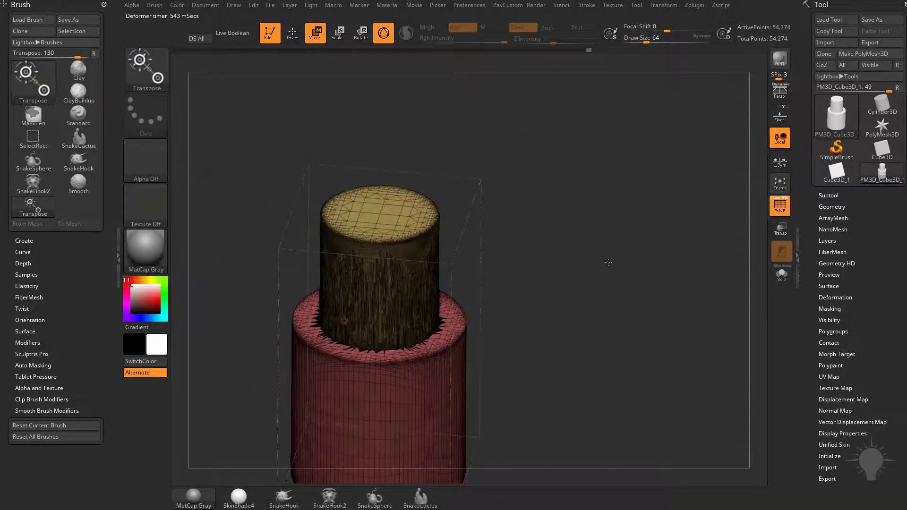
Apply a new Project Primitive deformer and move its primitive up to the narrow cylinder's top face
left_click(345, 323)
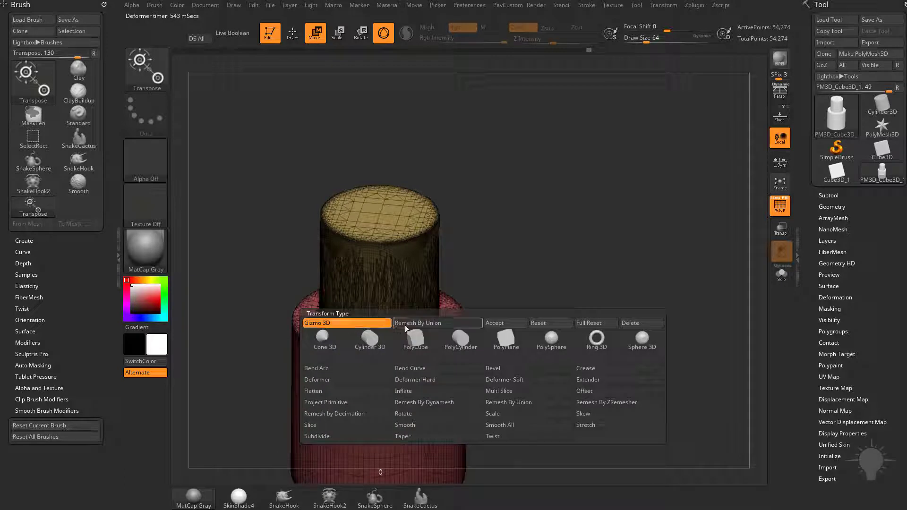
left_click(338, 405)
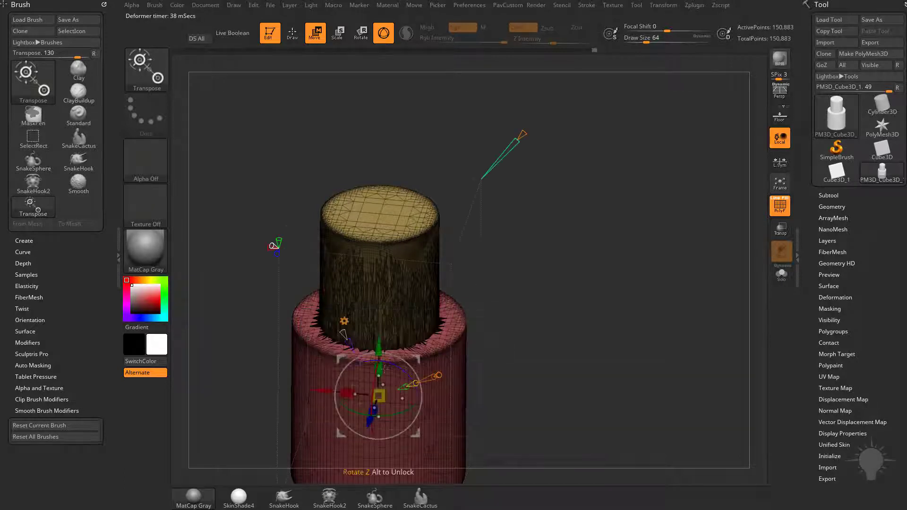
left_click_drag(380, 349, 395, 164)
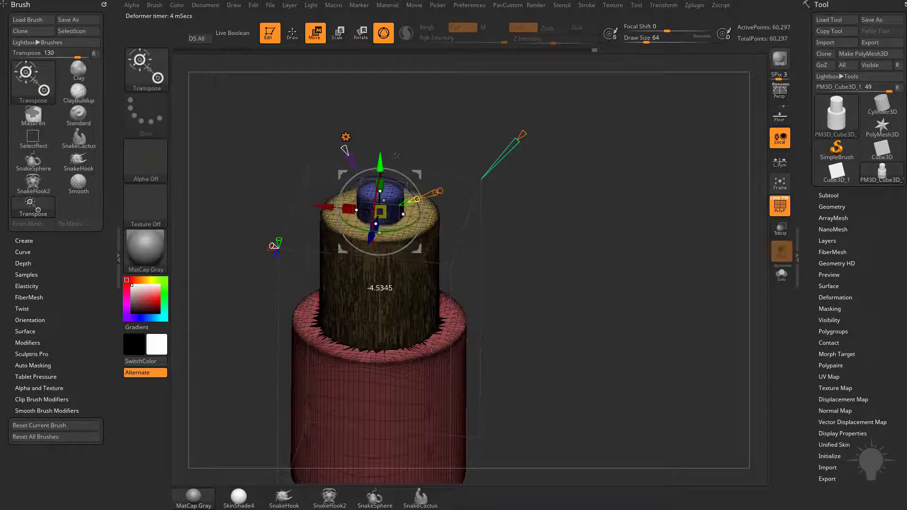
Scale up the new primitive and switch it to cutting to hollow a round opening into the narrow cylinder's top
left_click_drag(381, 213, 396, 203)
left_click_drag(334, 128, 338, 134)
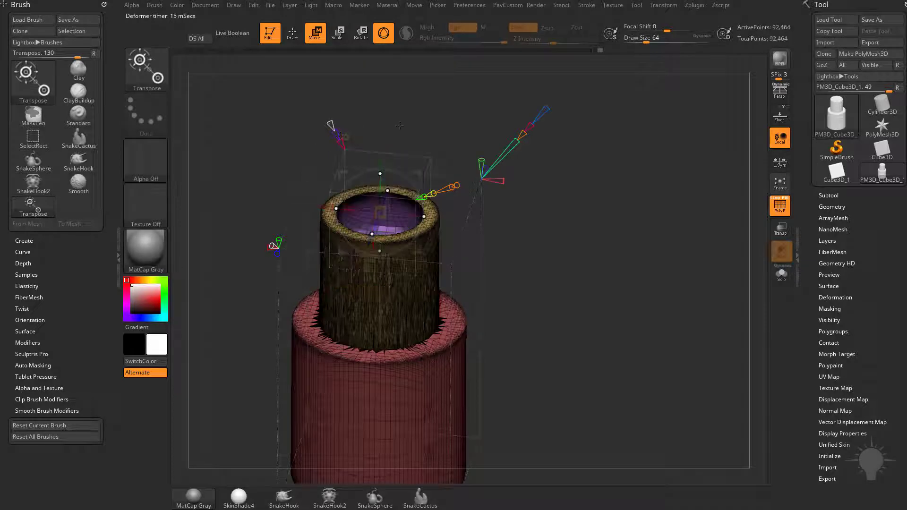
left_click_drag(400, 126, 588, 264)
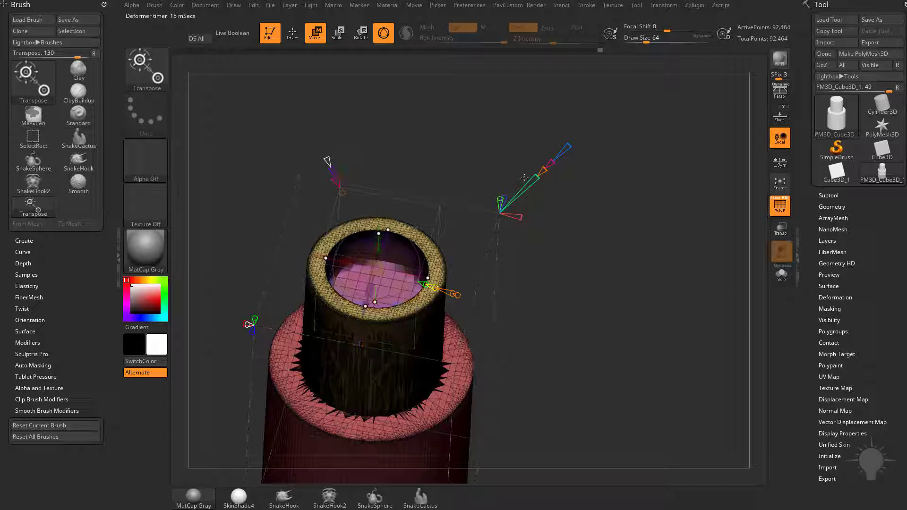
Hide the polyframe and examine the hollowed top of the stepped cylinder from several angles
left_click_drag(398, 185, 399, 153)
key("shift+f")
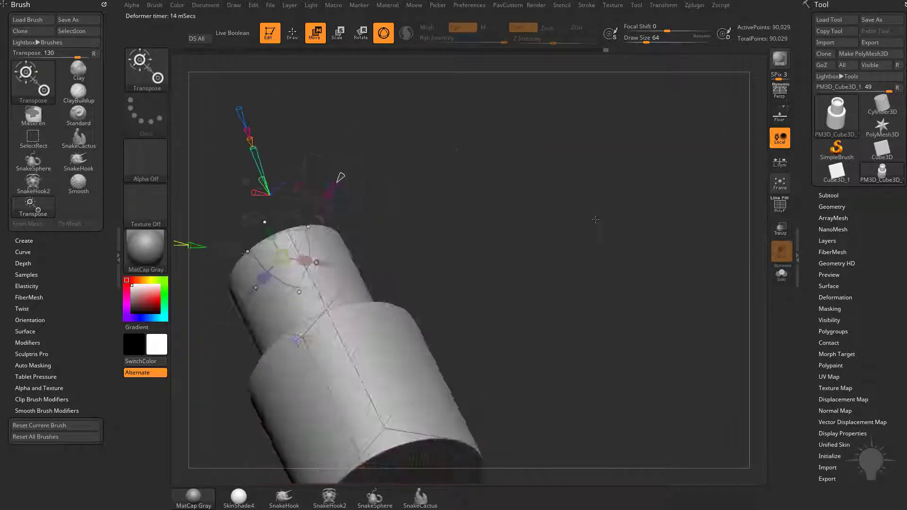
left_click_drag(597, 227, 675, 269)
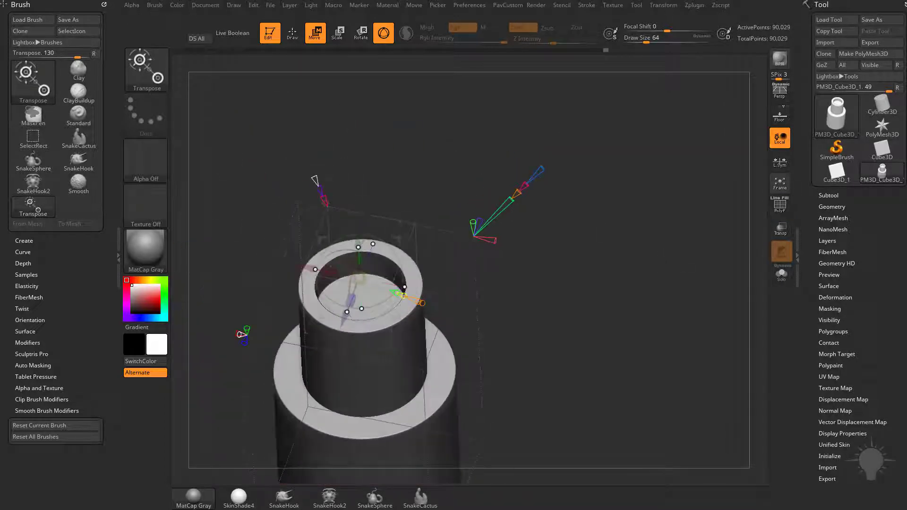
left_click_drag(548, 180, 386, 142)
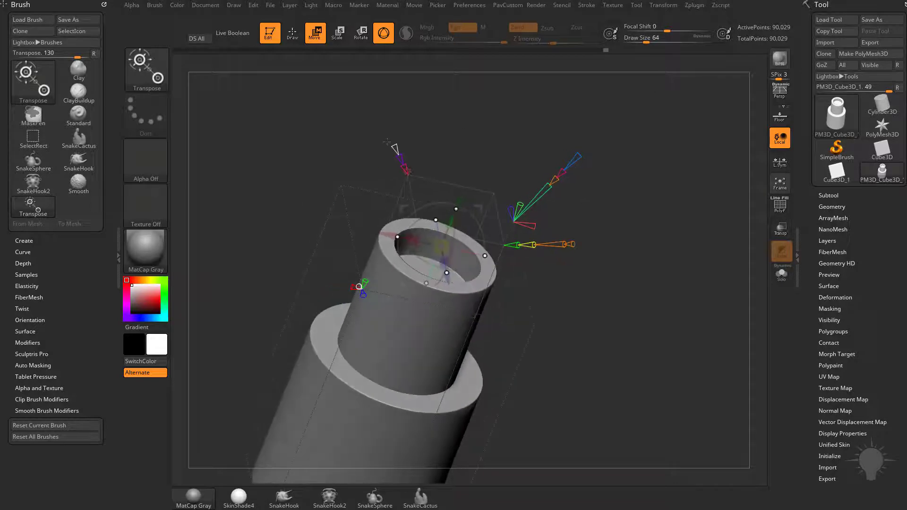
left_click_drag(607, 175, 502, 182)
Set the draw size to 212 and pull one side of the narrow cylinder's rim outward with the Move brush
key("q")
mouse_move(533, 212)
left_mouse_down("alt")
mouse_move(478, 250)
mouse_move(480, 303)
left_mouse_up("alt")
key("s")
key("s")
left_click_drag(505, 233, 502, 233)
left_click(502, 233)
key("b")
key("m")
key("v")
left_click_drag(417, 212, 429, 207)
Return to the transform gizmo and reactivate the Project Primitive deformer on the reshaped stepped cylinder
key("w")
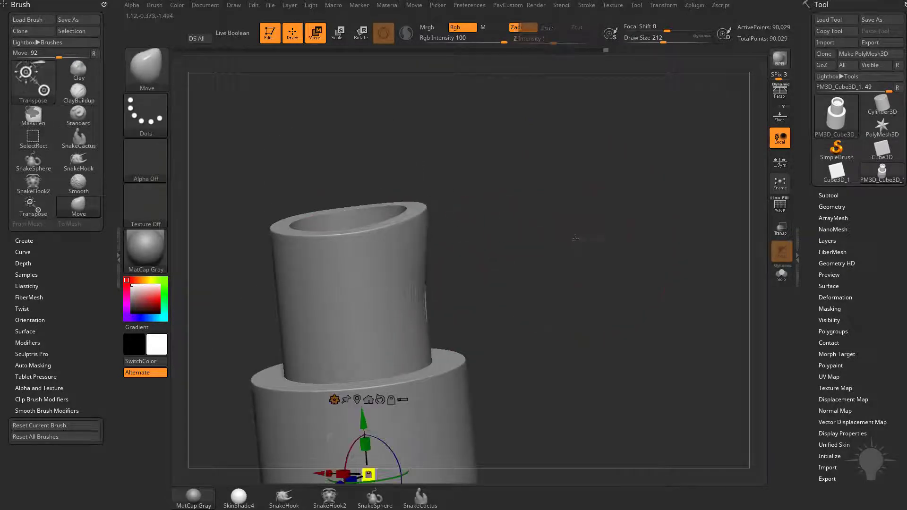
left_click_drag(568, 255, 552, 209)
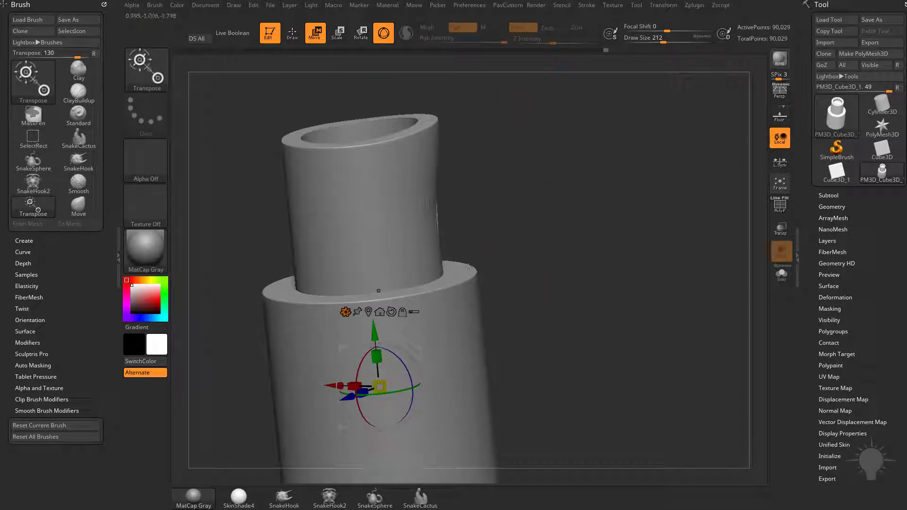
left_click_drag(468, 268, 528, 262)
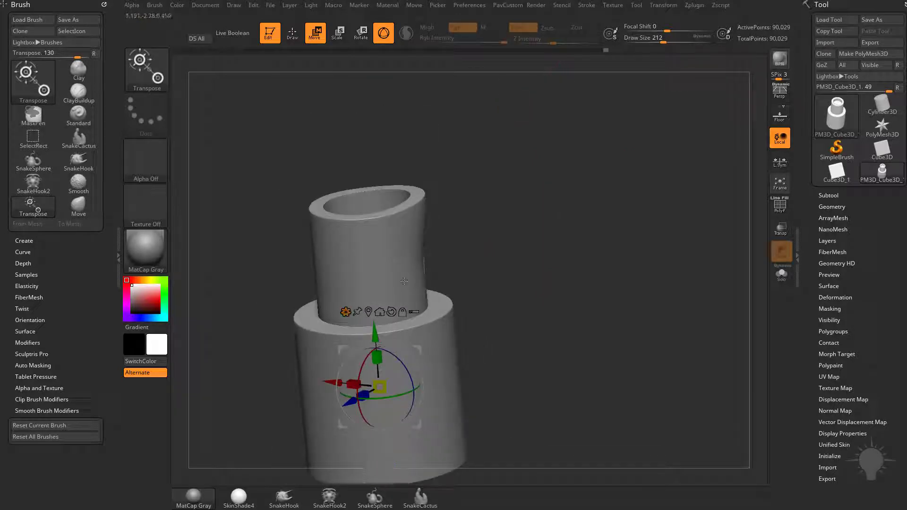
left_click(345, 312)
left_click(418, 313)
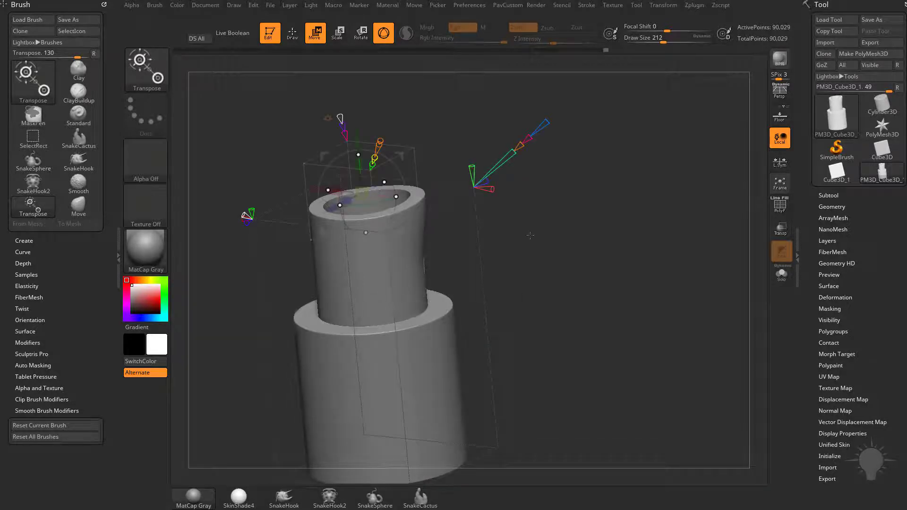
left_click_drag(530, 235, 436, 189)
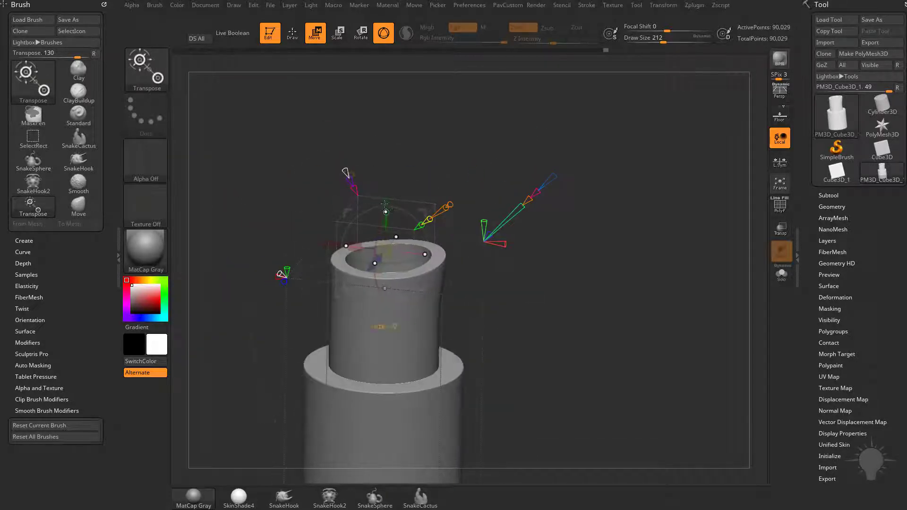
Nudge the primitive slightly upward to update the Project Primitive deformer on the reshaped cylinder and view the result
mouse_move(384, 204)
left_mouse_down()
mouse_move(384, 183)
mouse_move(384, 202)
left_mouse_up()
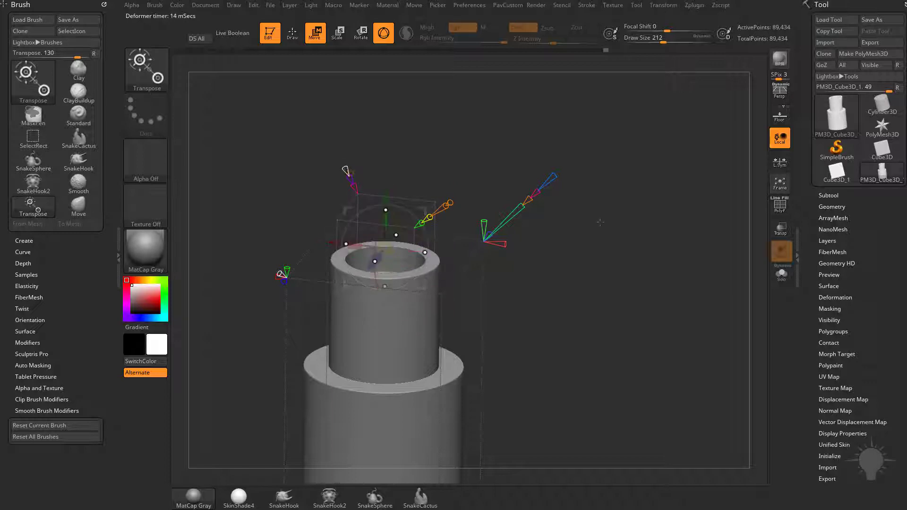
left_click_drag(600, 222, 427, 235)
left_click_drag(543, 252, 569, 235)
Switch to the Gizmo 3D to tilt the stepped cylinder sideways, and return to the Project Primitive deformer
key("w")
left_click_drag(508, 331, 522, 294, "alt")
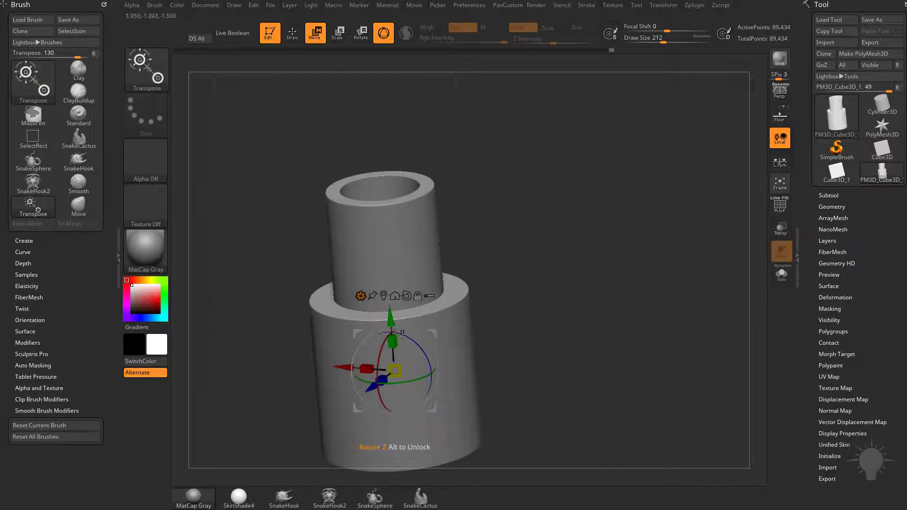
left_click_drag(411, 336, 437, 336)
left_click(362, 296)
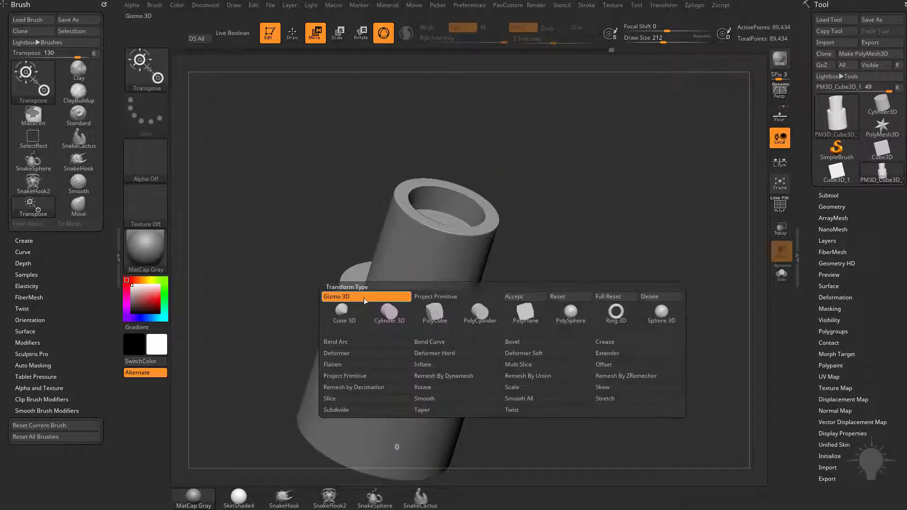
left_click(439, 297)
Adjust the placement of the cutting primitive at the tilted narrow cylinder's top
left_click_drag(607, 269, 580, 326, "alt")
right_click_drag(439, 206, 439, 195)
left_click_drag(454, 194, 447, 207)
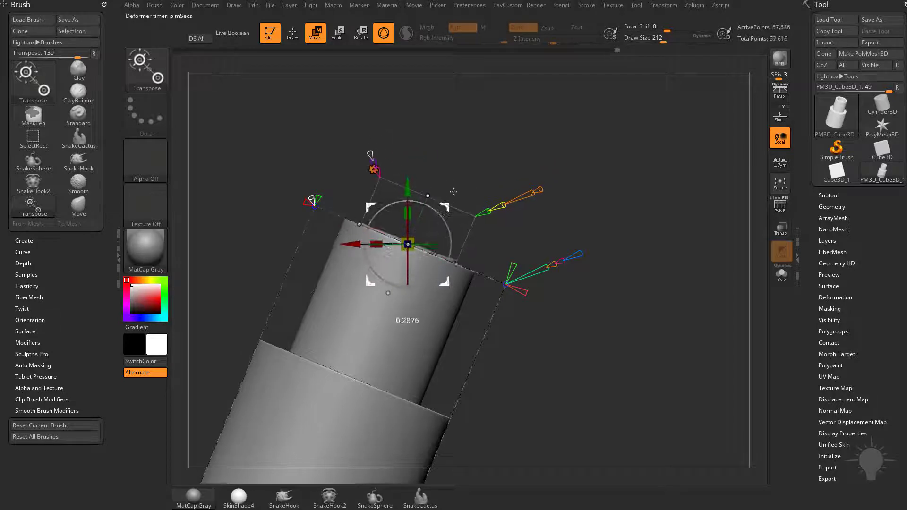
right_click_drag(446, 207, 439, 214)
left_click_drag(448, 207, 450, 201)
mouse_move(589, 302)
right_mouse_down("ctrl")
mouse_move(597, 235)
mouse_move(593, 244)
right_mouse_up("ctrl")
left_click_drag(593, 244, 589, 271)
Accept the current deformer result and start a fresh Project Primitive on the hollowed stepped cylinder
left_click(367, 164)
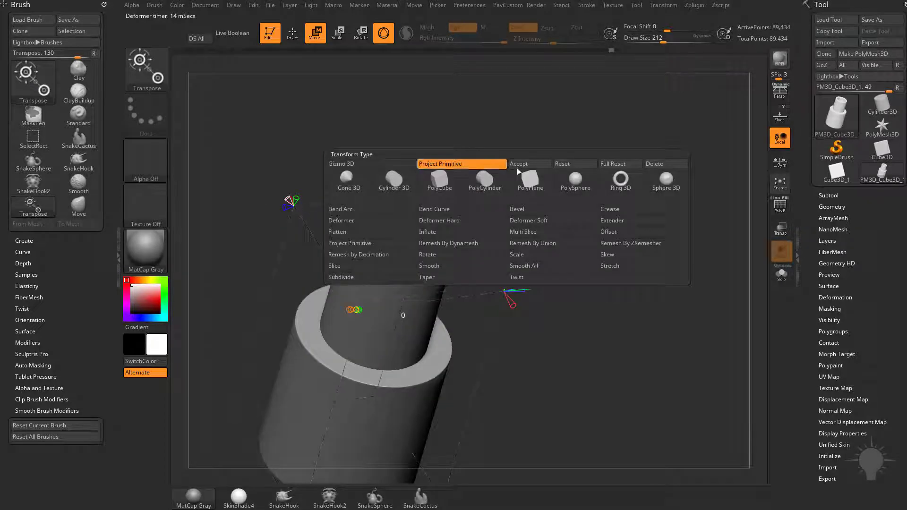
left_click(529, 165)
left_click_drag(491, 232, 519, 244)
left_click(321, 321)
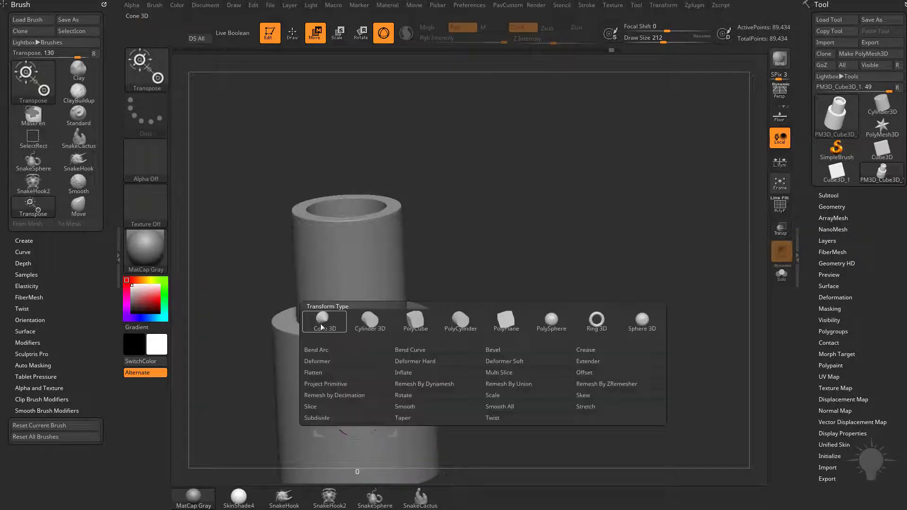
left_click(353, 383)
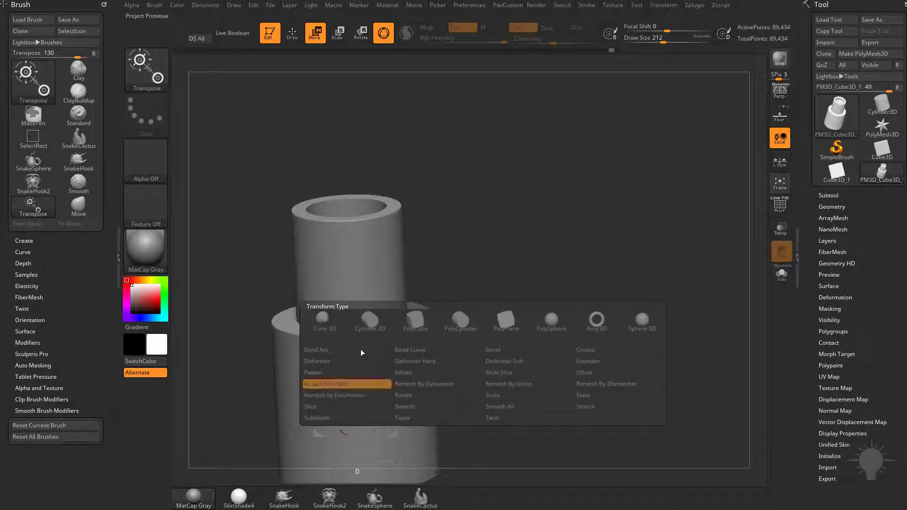
Move the new primitive down past the wide cylinder's open base and fully reset the deformer
left_click_drag(526, 266, 509, 222)
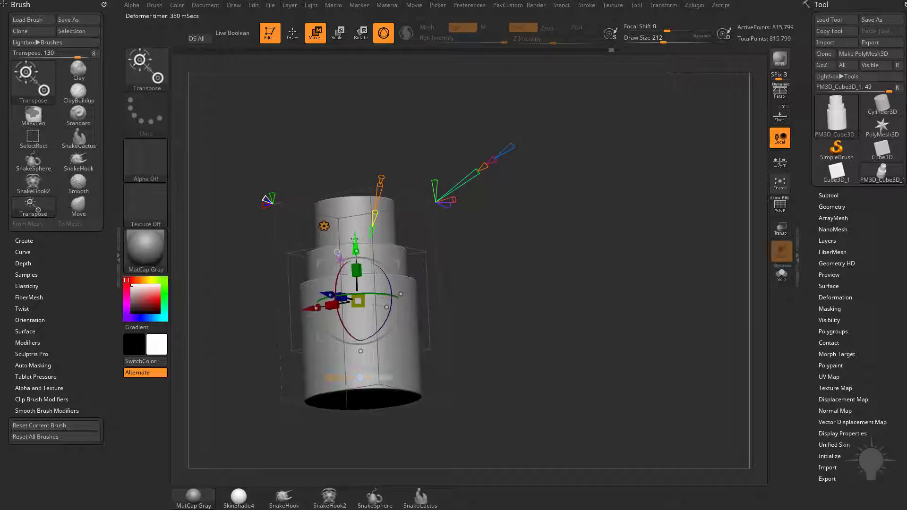
left_click_drag(354, 239, 358, 316)
left_click_drag(509, 294, 497, 273)
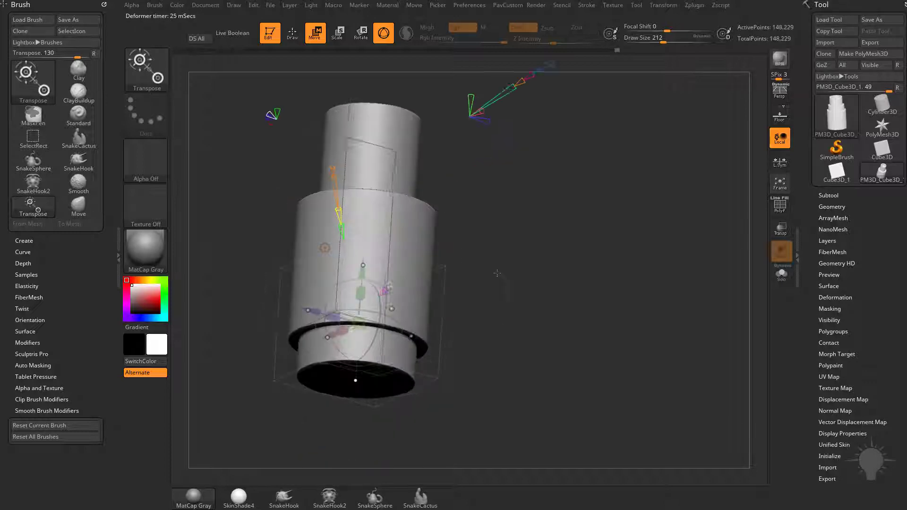
left_click_drag(496, 312, 519, 329)
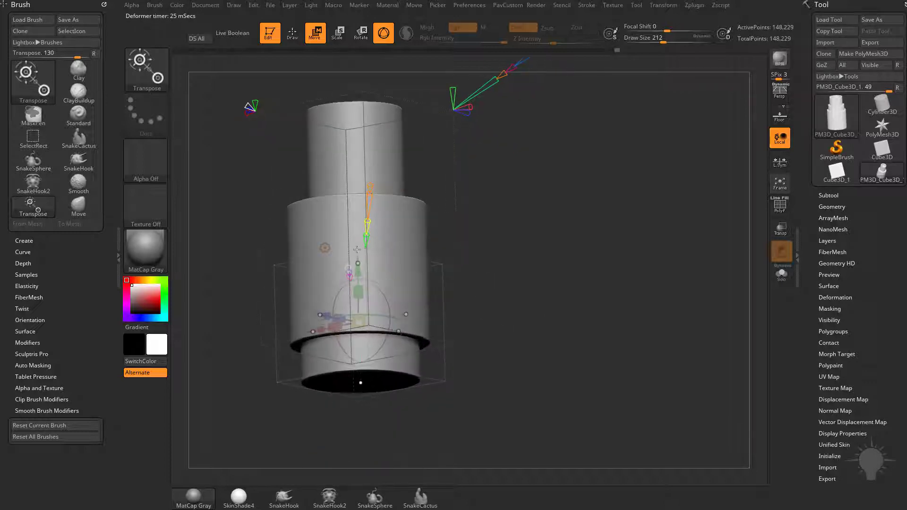
left_click(325, 247)
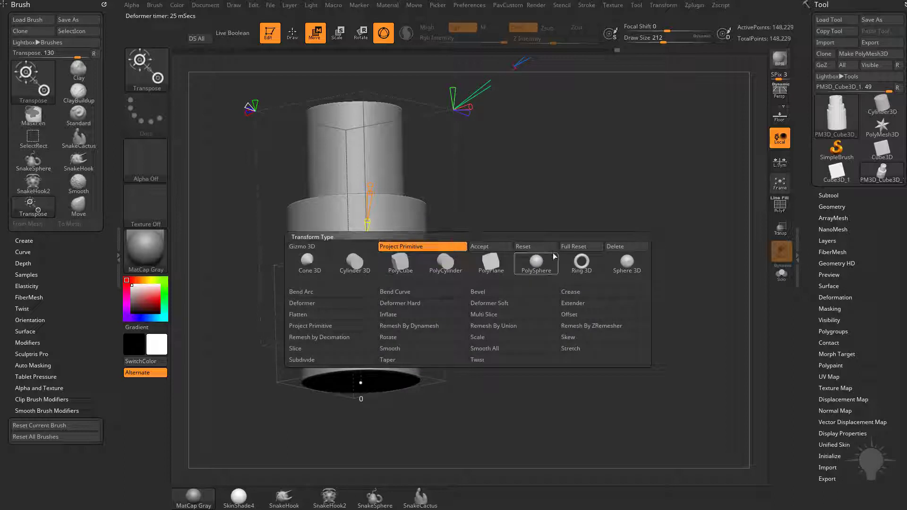
left_click(579, 251)
Adjust the reset primitive around the narrow cylinder's base to reshape the step above the wide cylinder
left_click_drag(558, 222, 511, 302)
left_click_drag(305, 181, 308, 189)
left_click_drag(530, 291, 538, 245, "alt")
left_click_drag(395, 182, 386, 198)
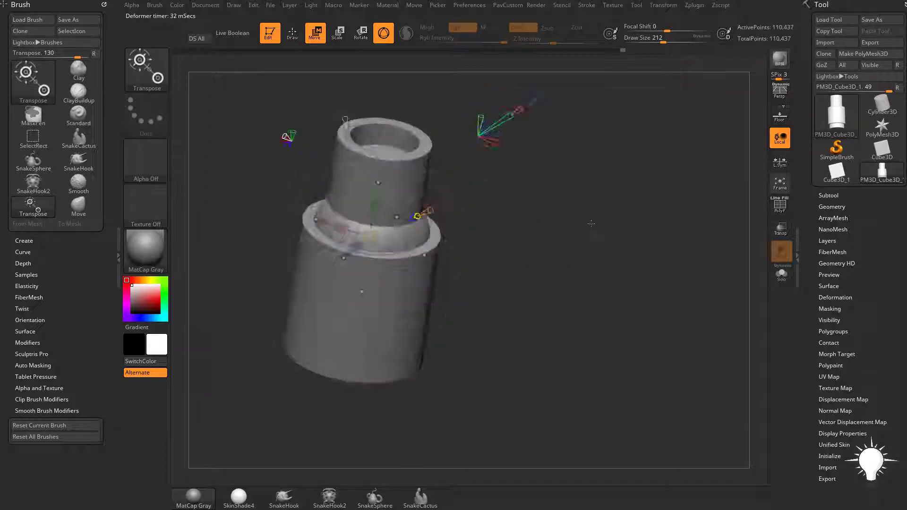